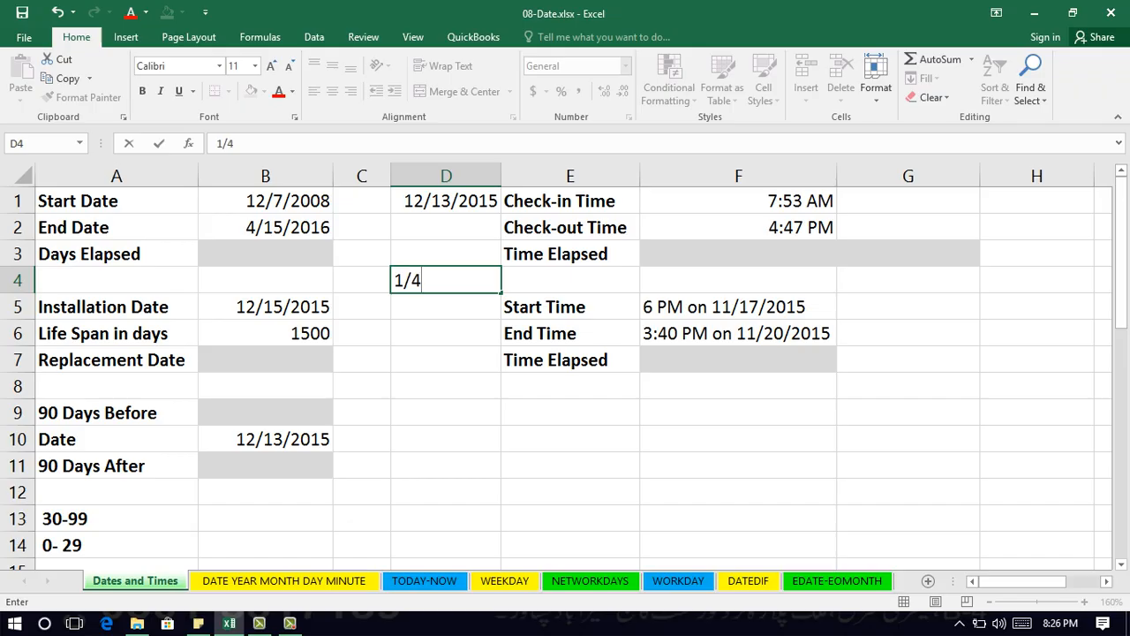
Step: Enter the date 1/4/2020 in cell D4
text(2020)
click(446, 360)
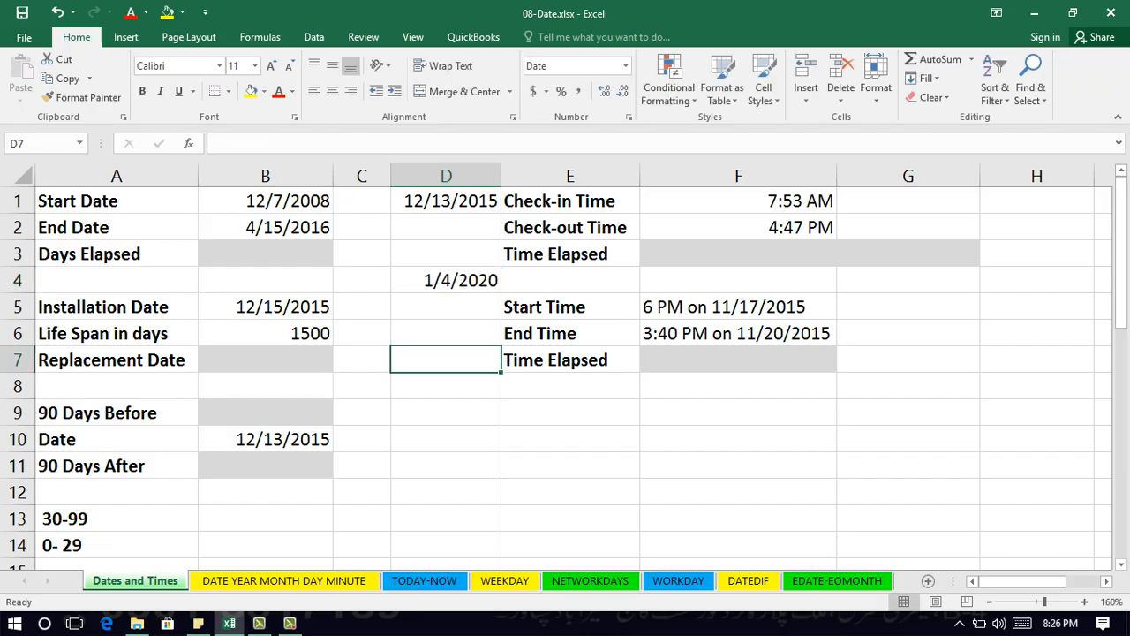
Step: Apply the comma number style to the dates in D4 and D1 in turn, undoing each format change
click(446, 280)
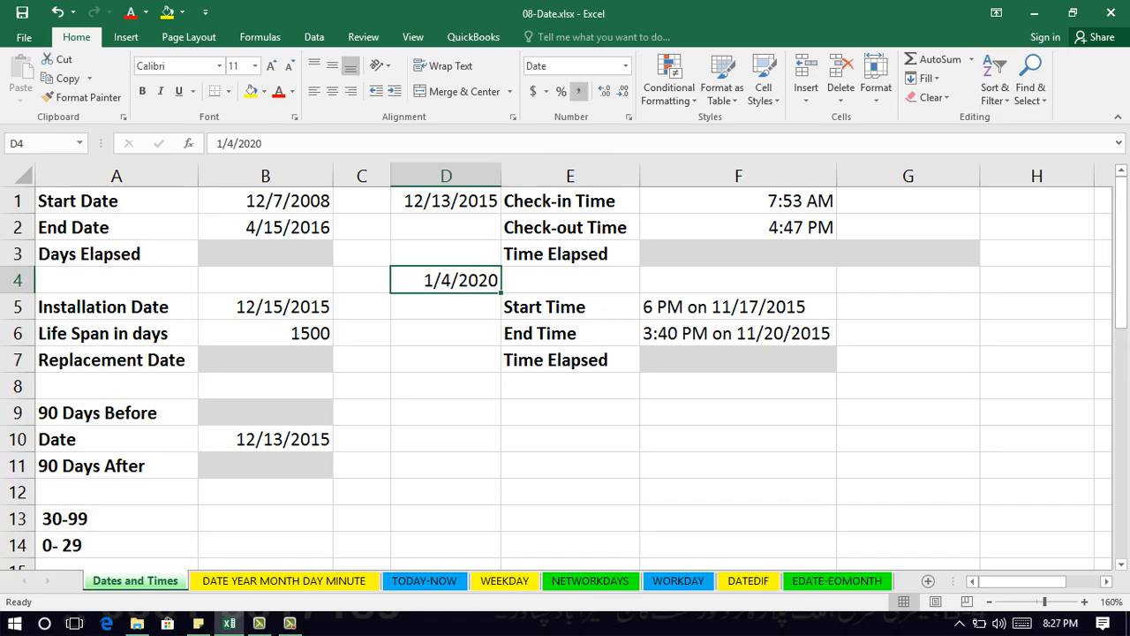
click(578, 92)
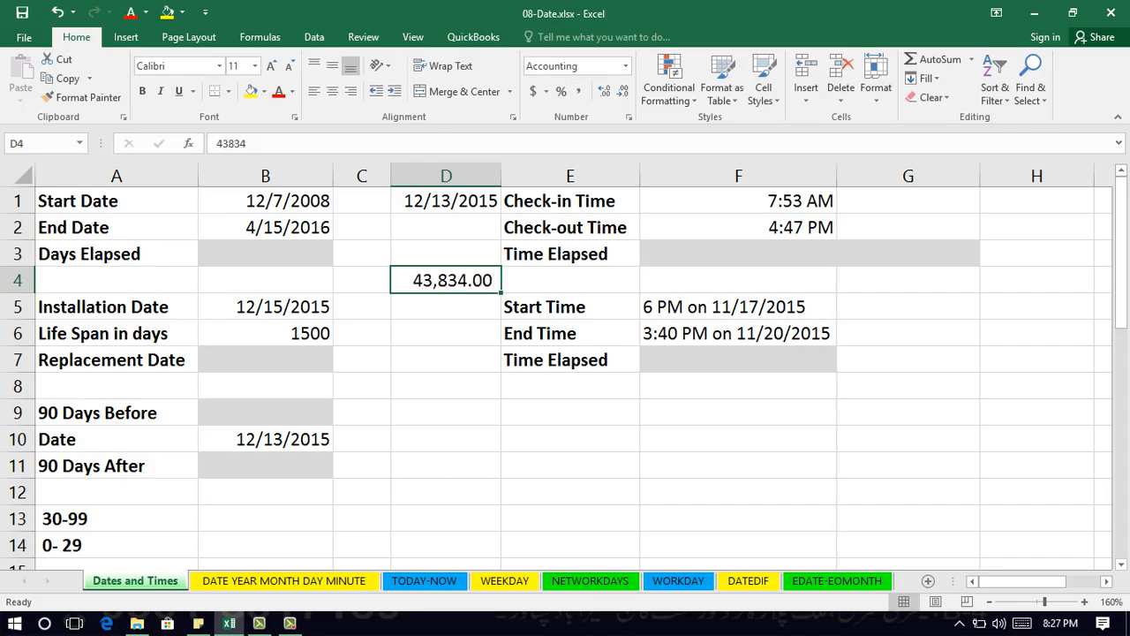
key(ctrl+z)
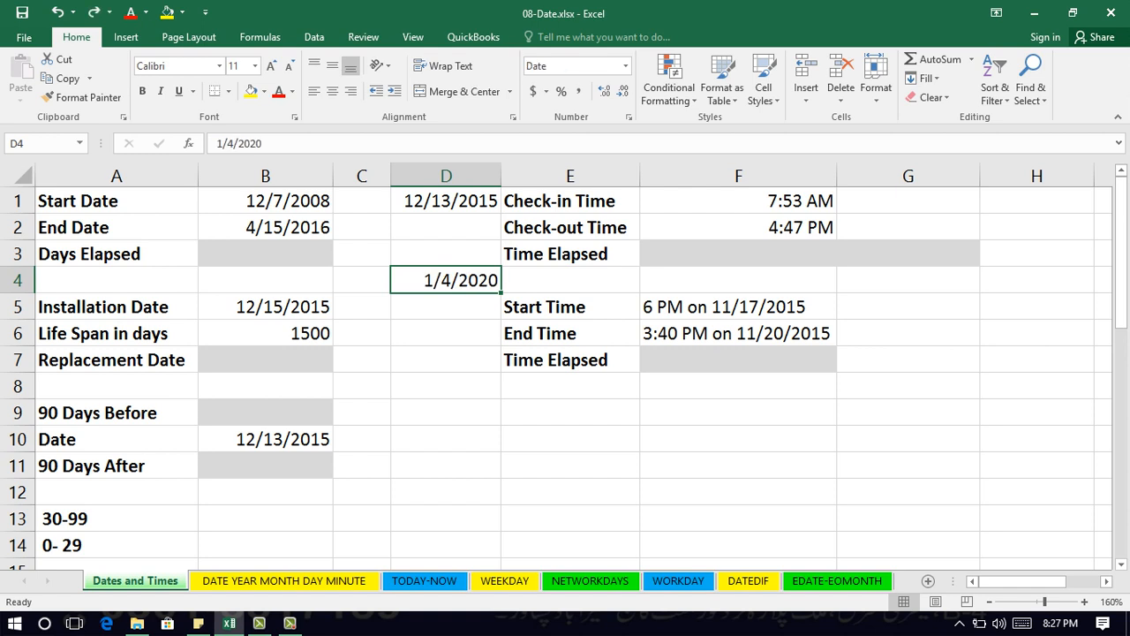
click(446, 201)
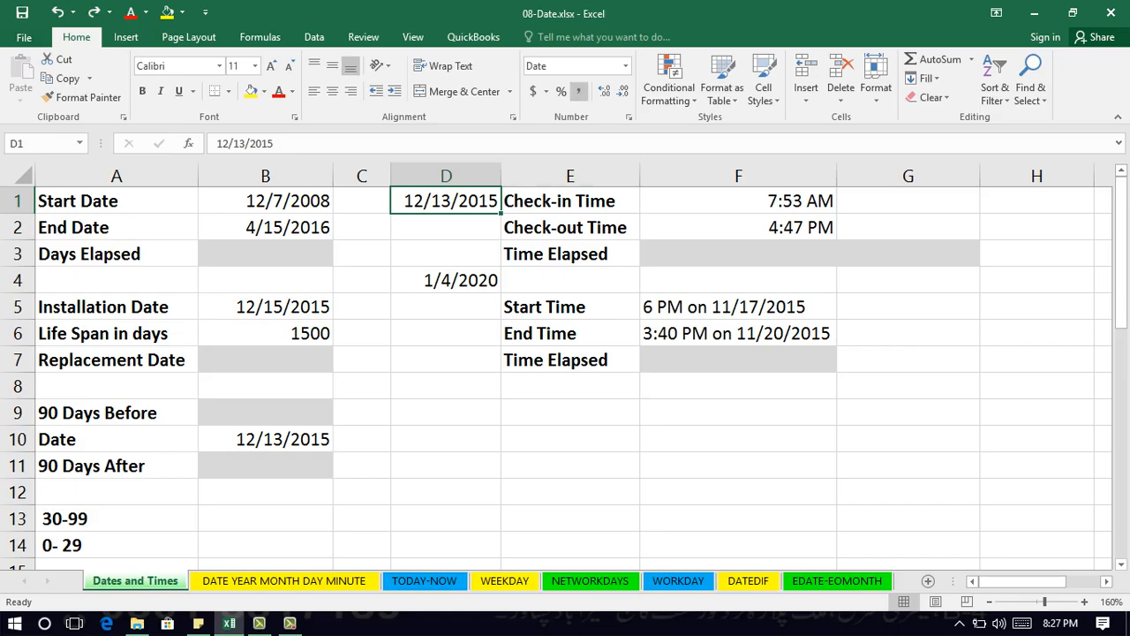
click(578, 91)
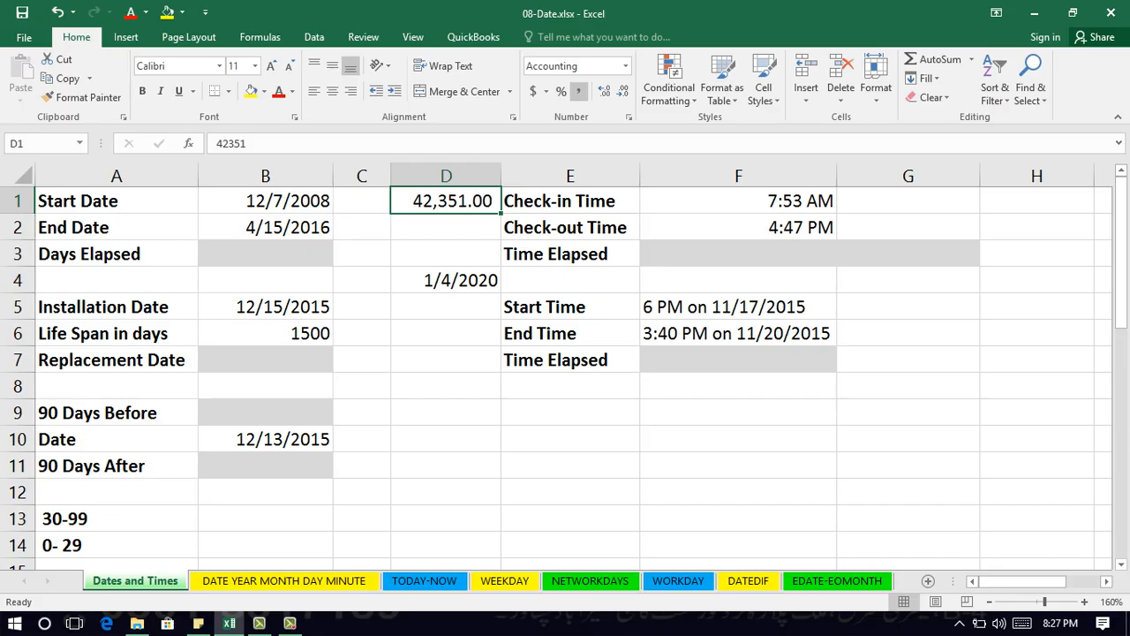
key(ctrl+z)
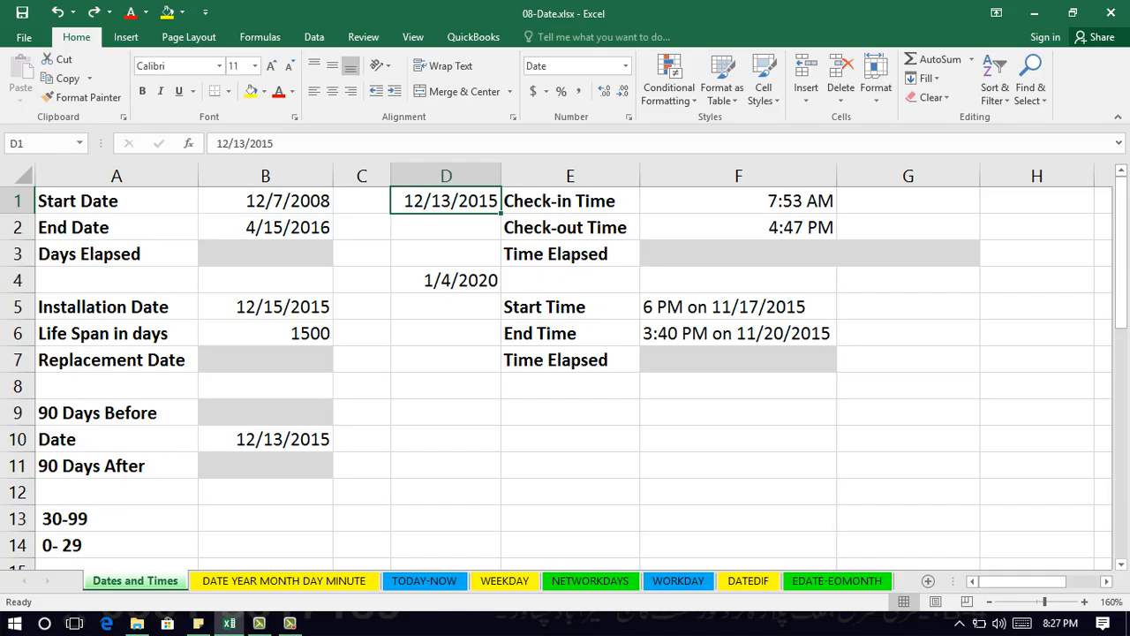
Step: Calculate Days Elapsed in B3 by subtracting the start date from the end date with the formula =B2-B1
click(265, 254)
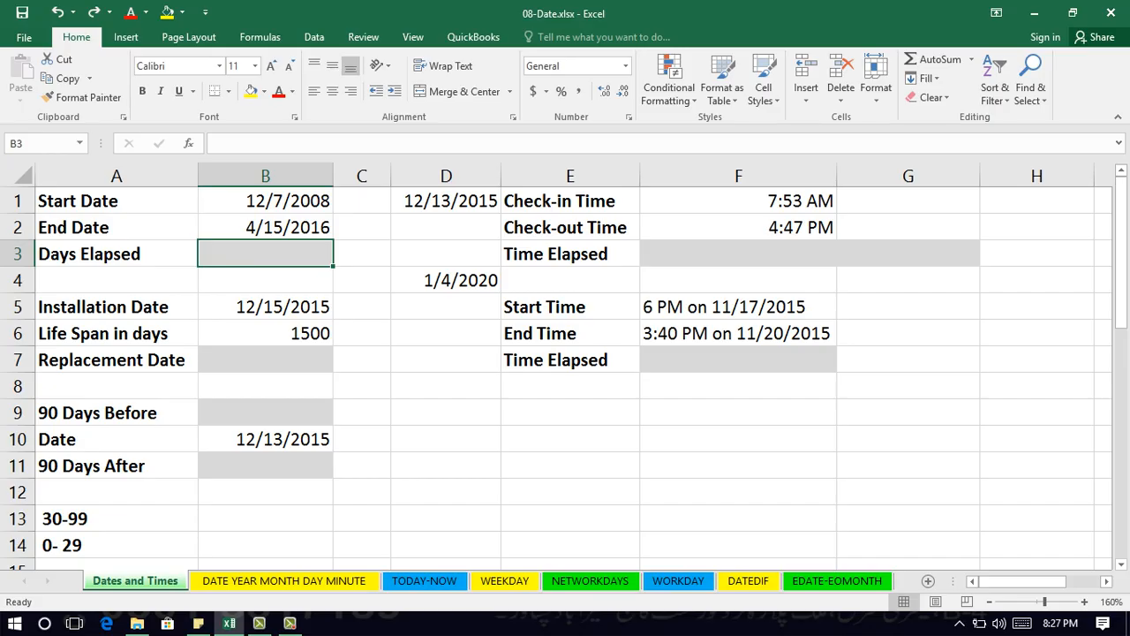
click(265, 201)
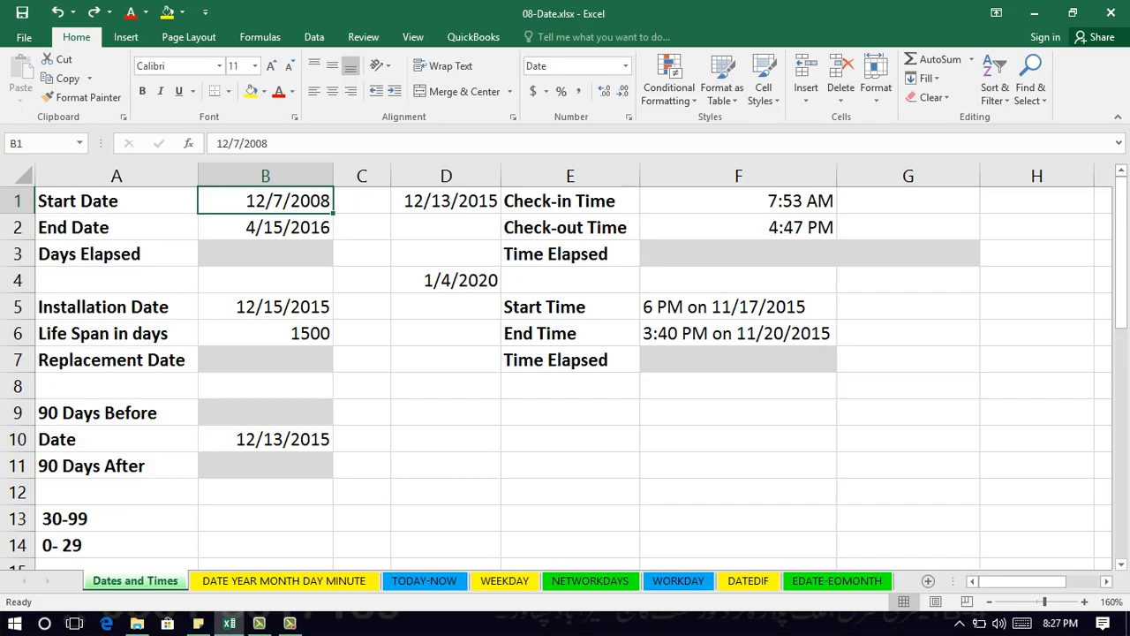
click(265, 227)
click(265, 254)
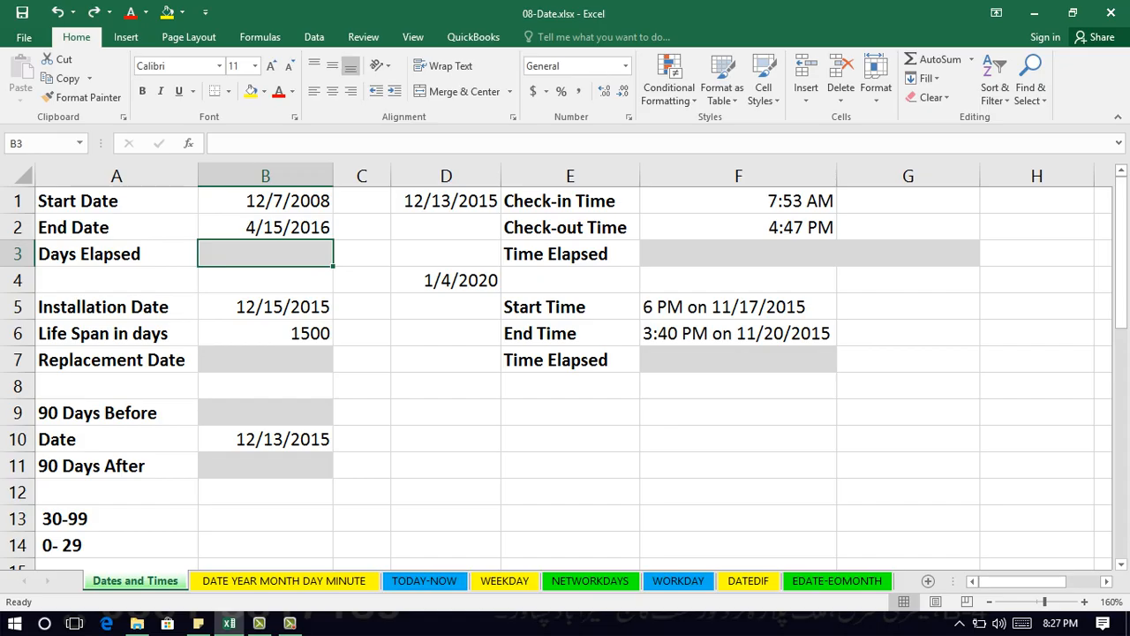
text(=)
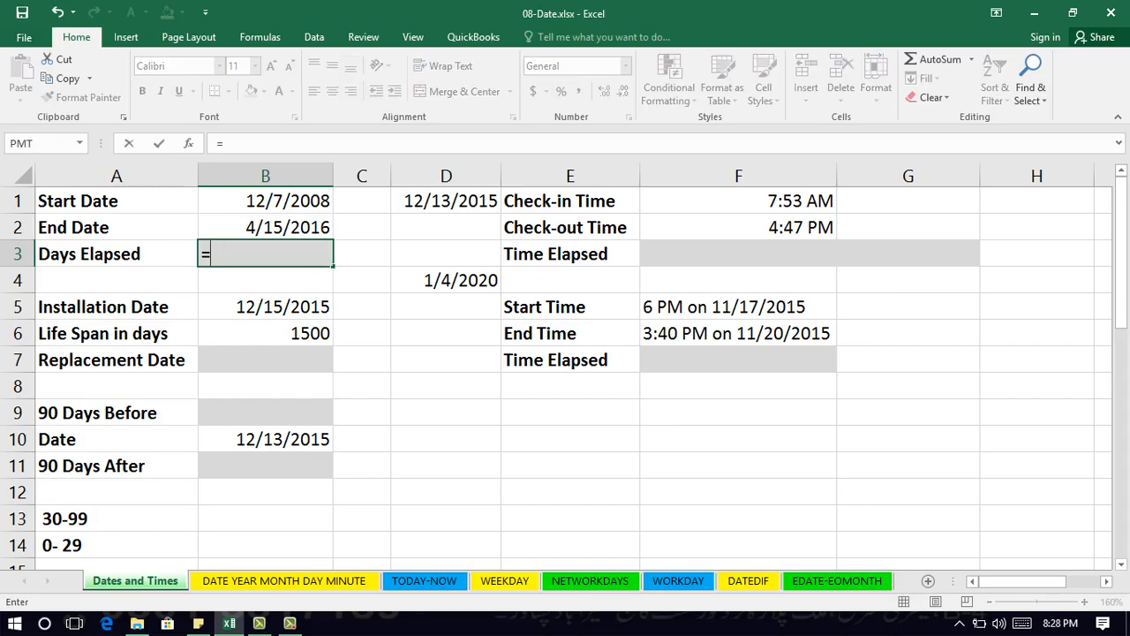
key(Up)
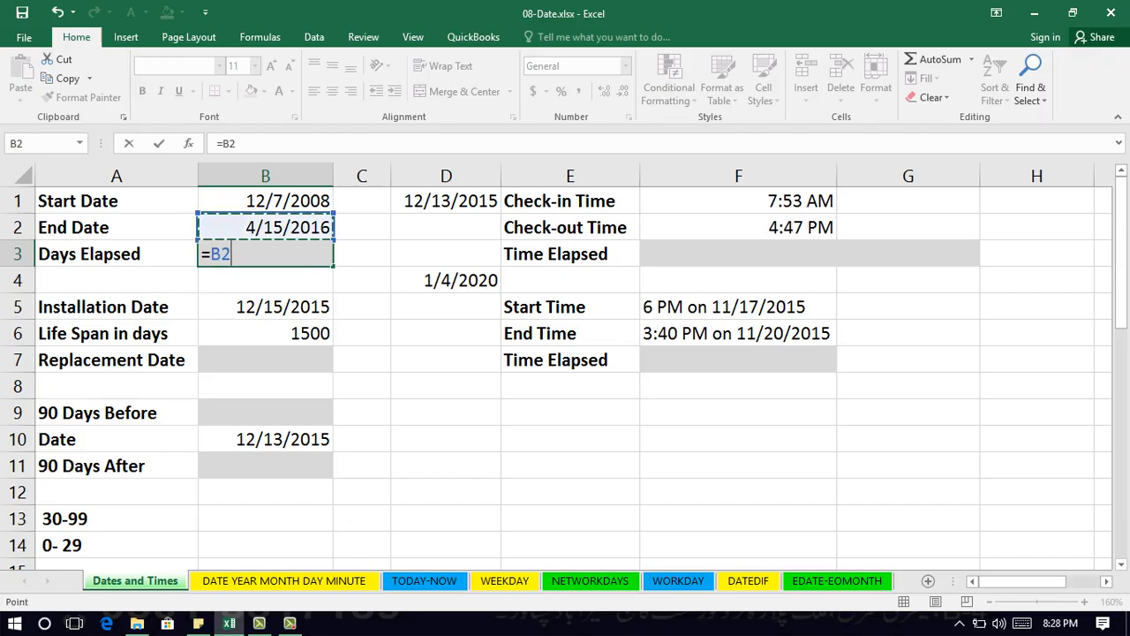
text(-)
key(Up)
key(Up)
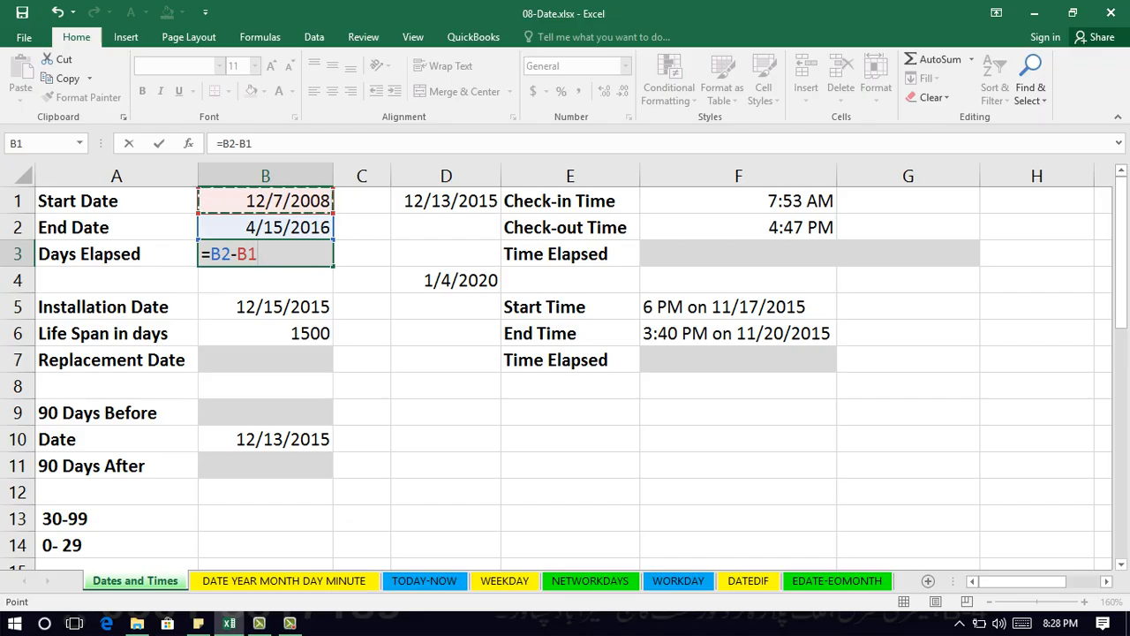
key(Return)
key(Up)
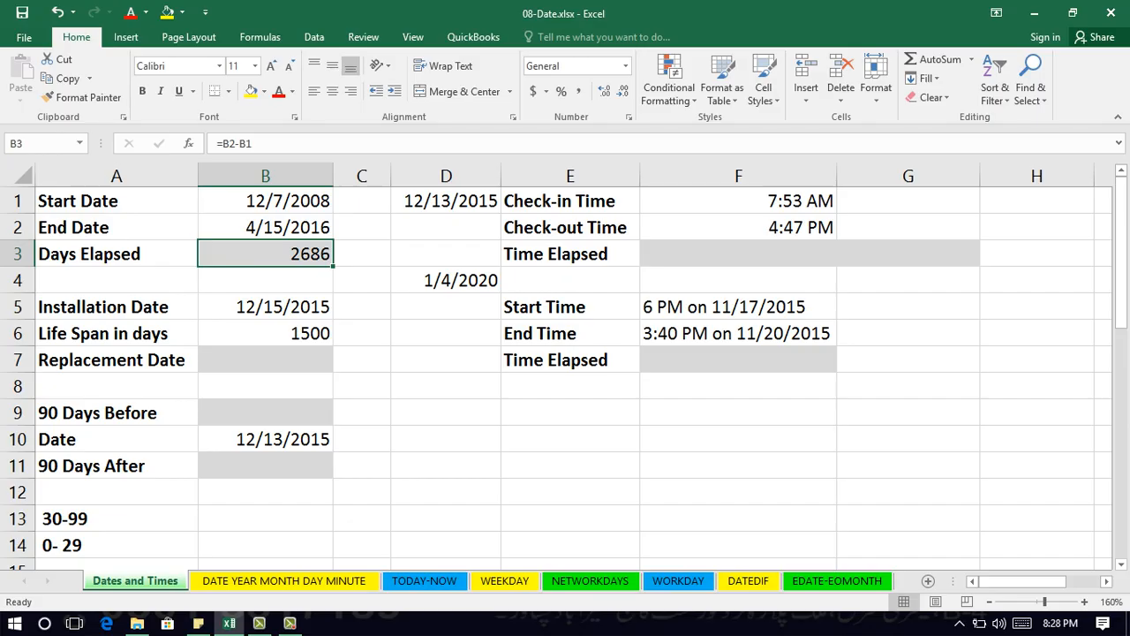
Step: Calculate Time Elapsed in F3 by subtracting the check-in time from the check-out time with =F2-F1
click(738, 201)
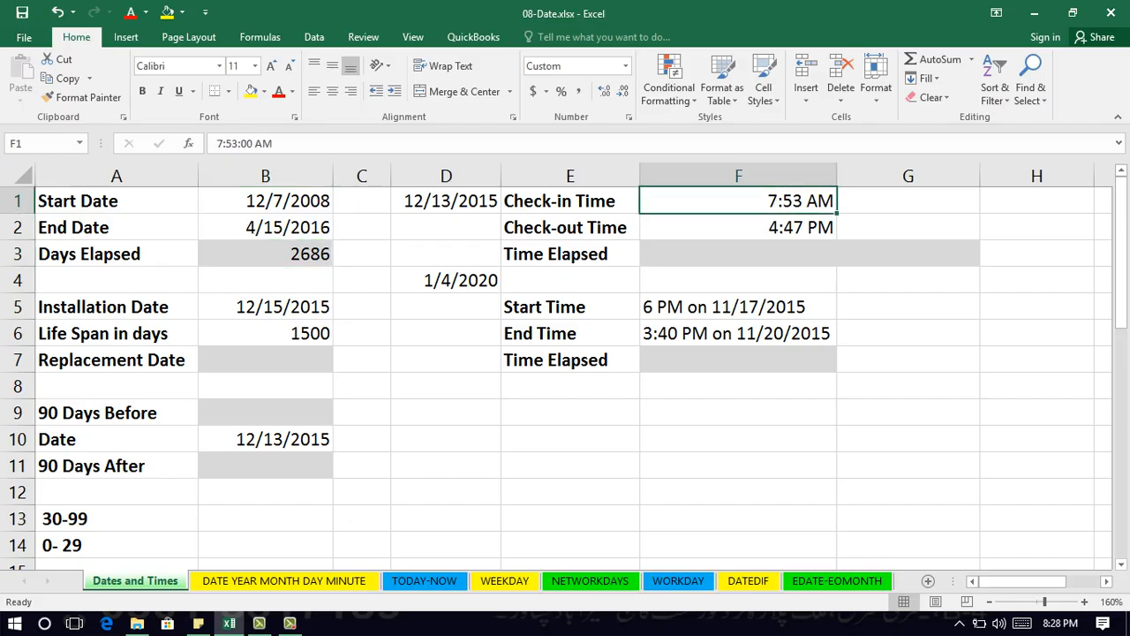
click(738, 227)
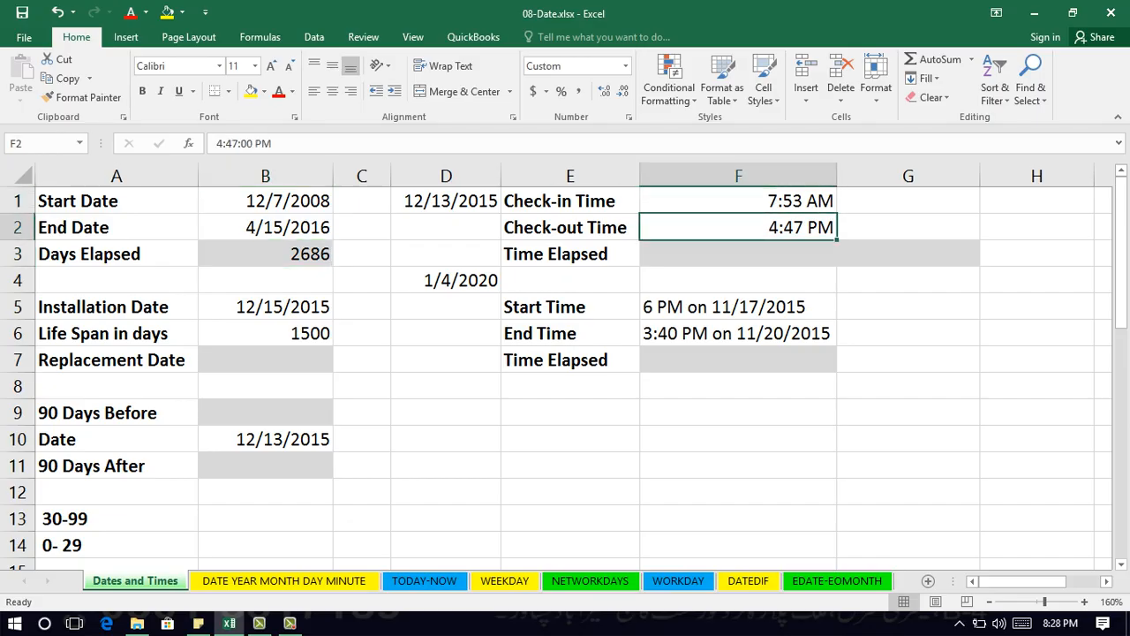
click(738, 254)
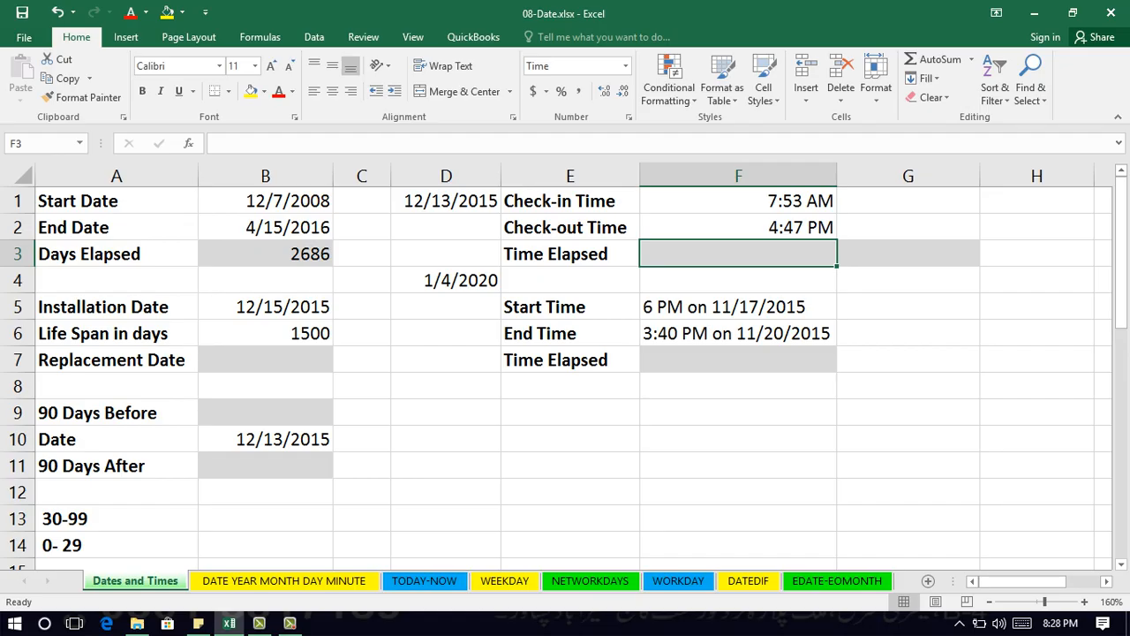
text(=)
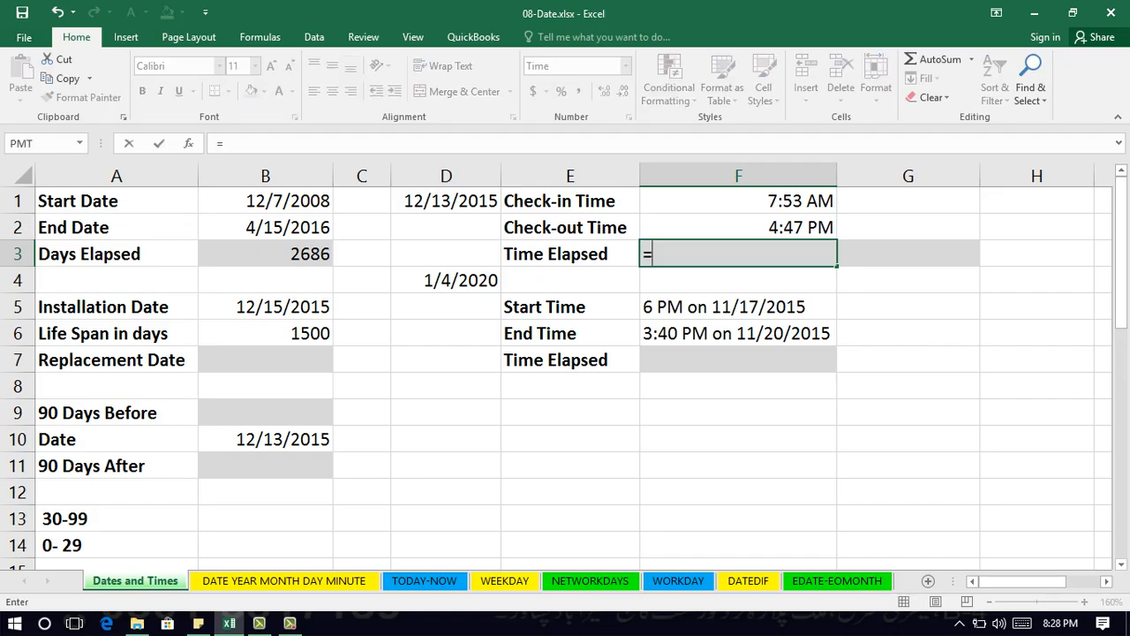
click(737, 228)
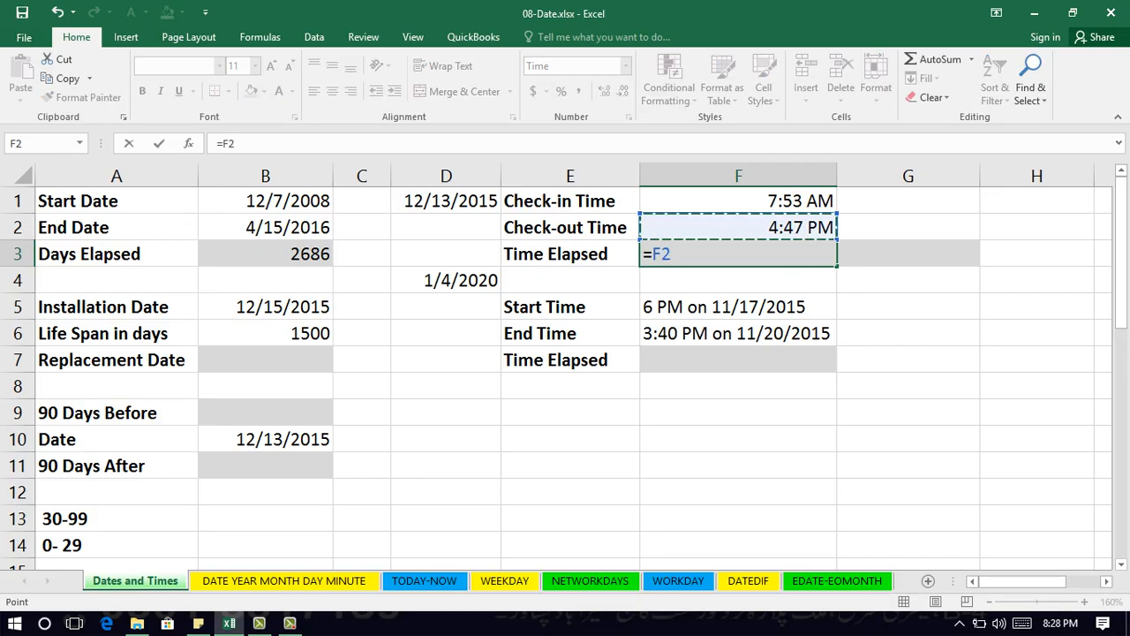
text(-)
click(738, 201)
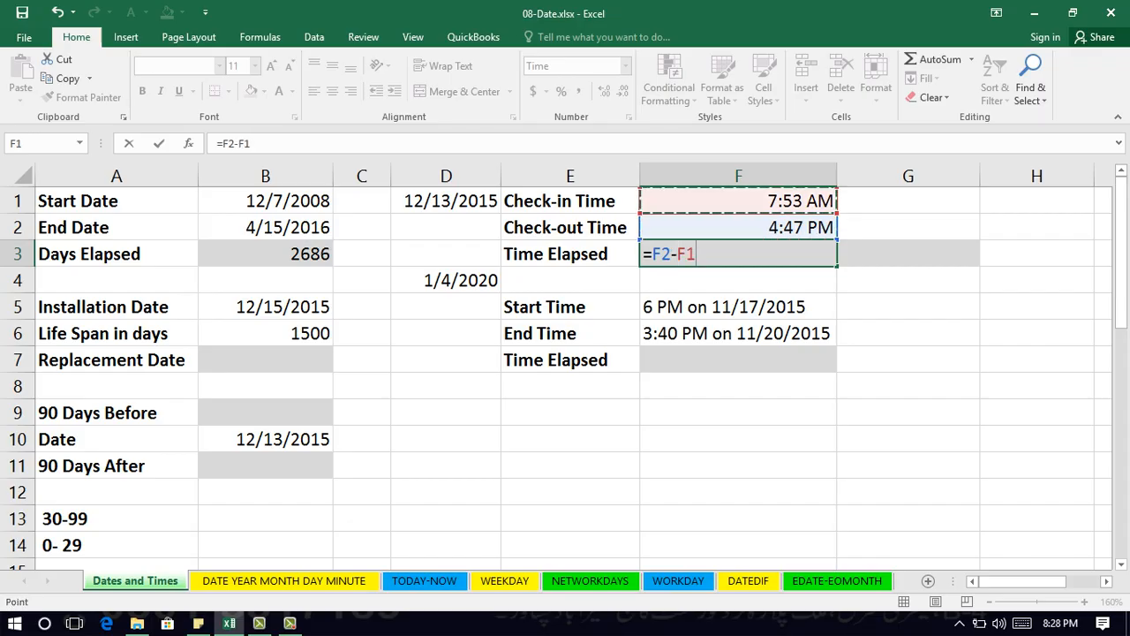
key(Return)
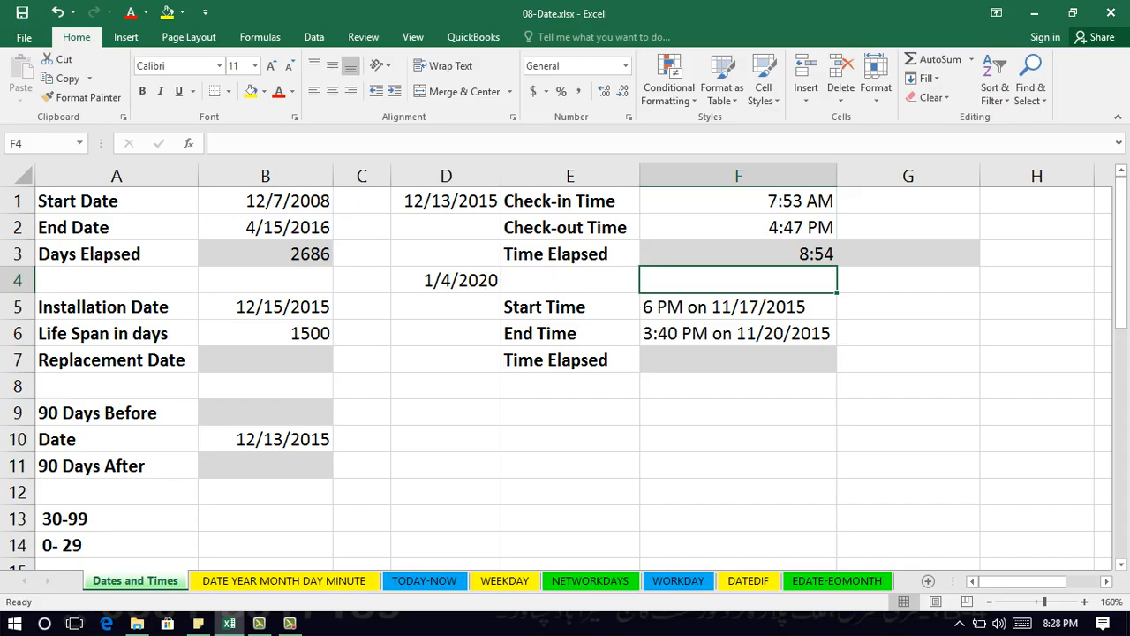
Step: Add a second pair of times in column G: check-in 9:00 PM in G1 and check-out 8:30 AM in G2
click(907, 201)
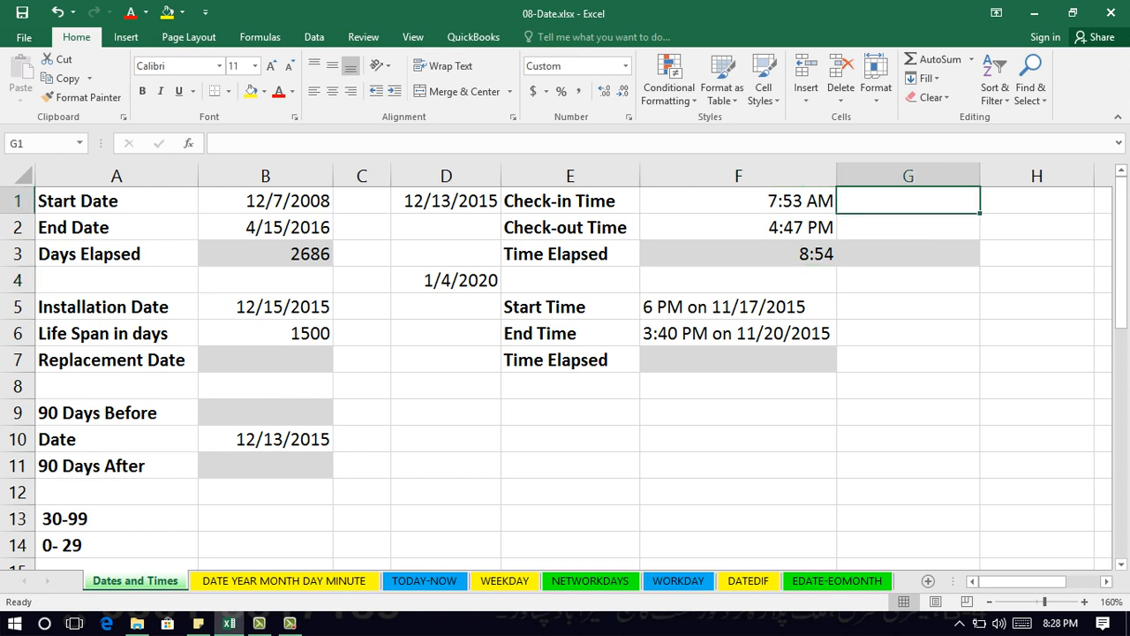
text(9:00)
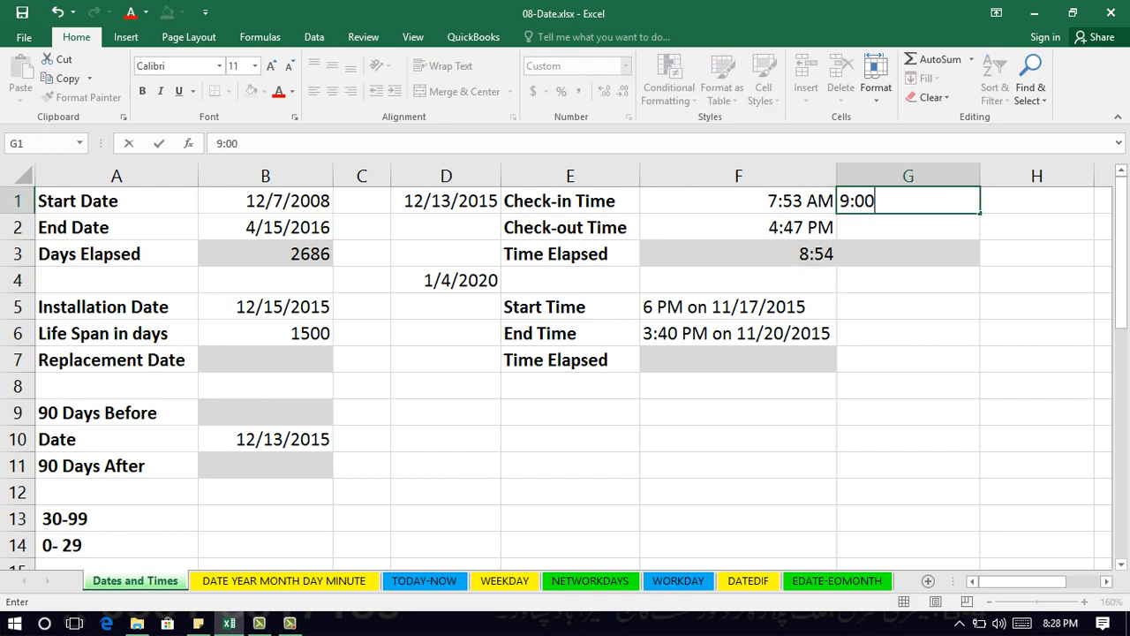
text( p)
key(Return)
key(Up)
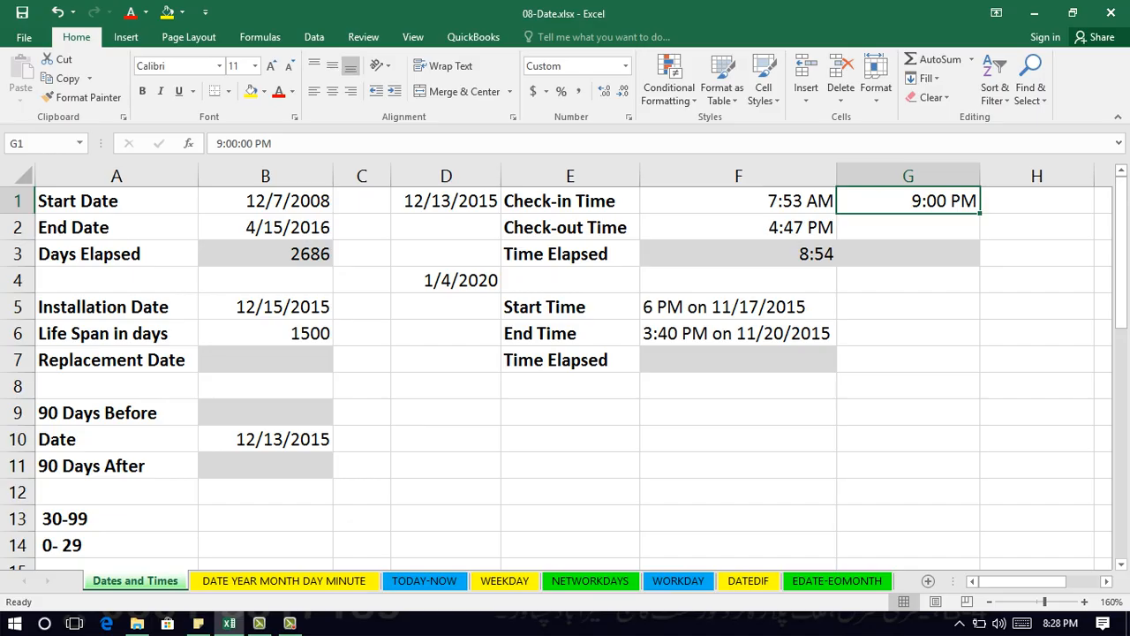
key(Down)
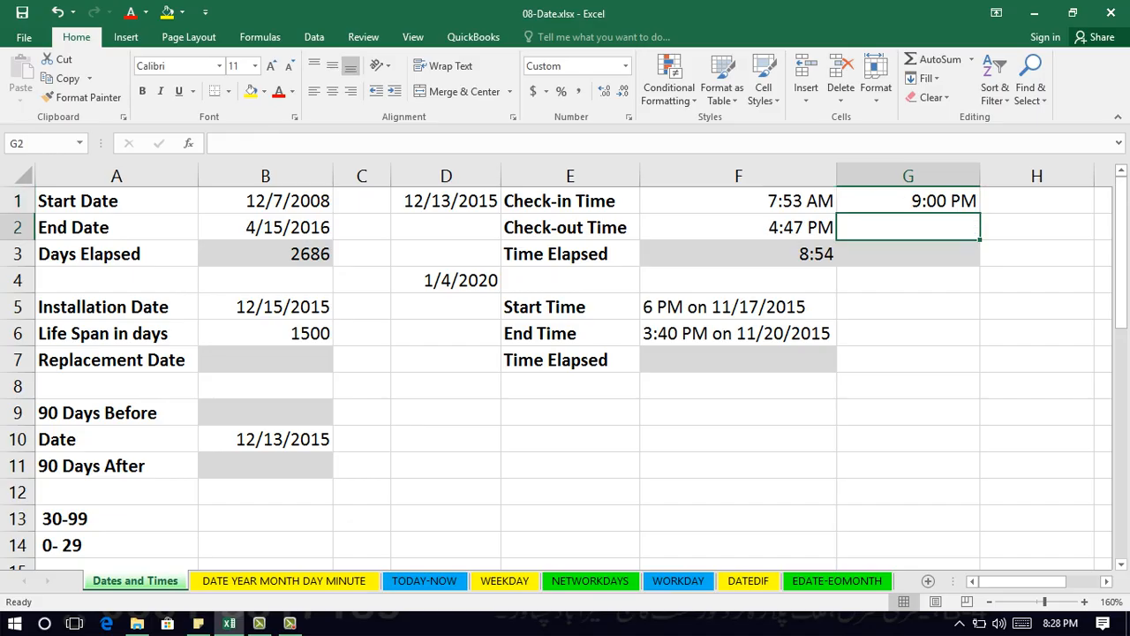
text(8:)
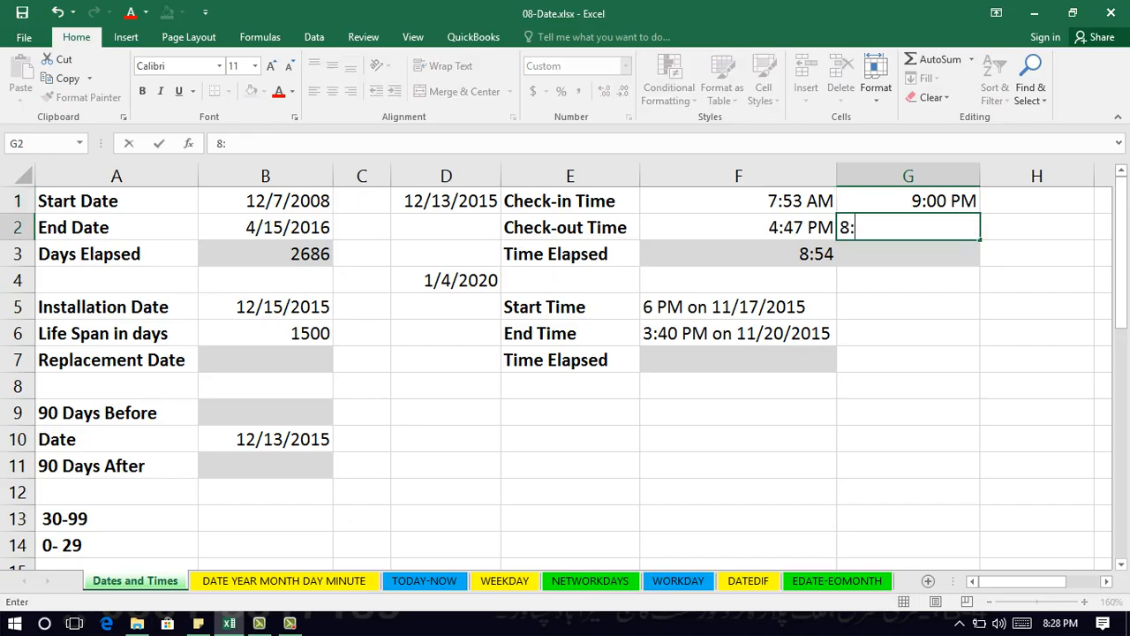
text(30 A)
key(Return)
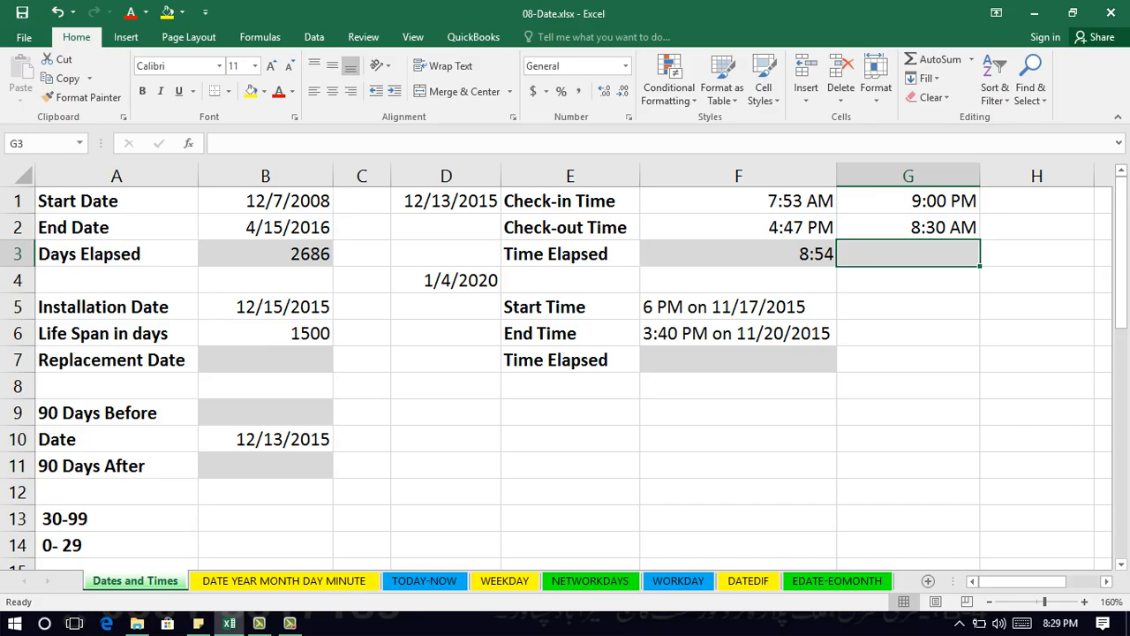
Step: Calculate the Replacement Date in B7 by adding the life span to the installation date with =B5+B6
click(265, 307)
click(265, 333)
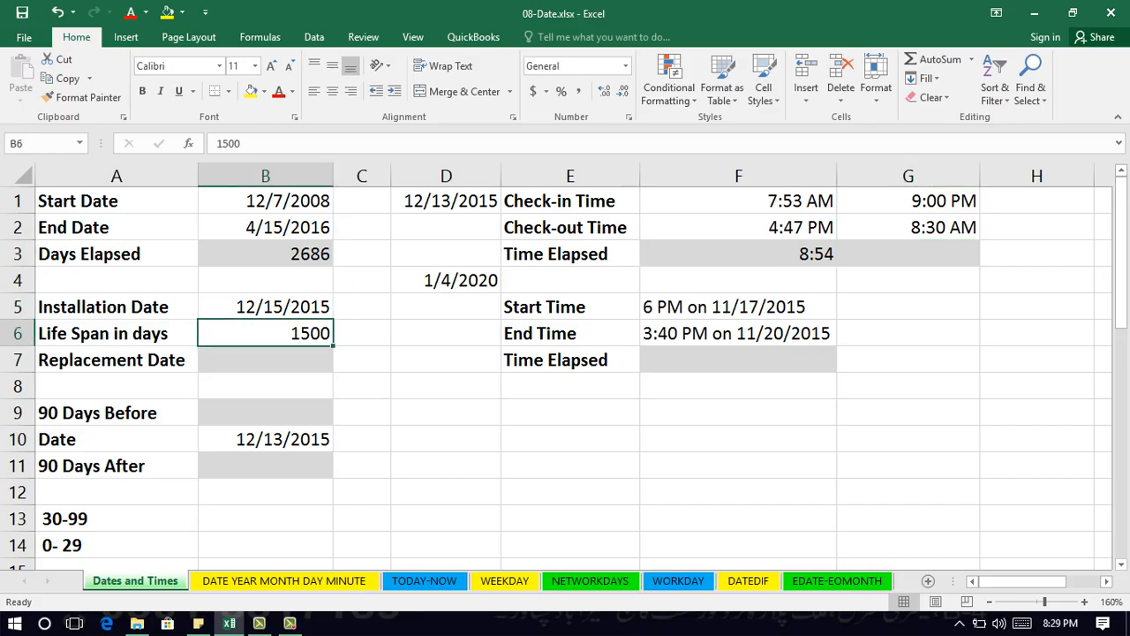
click(265, 359)
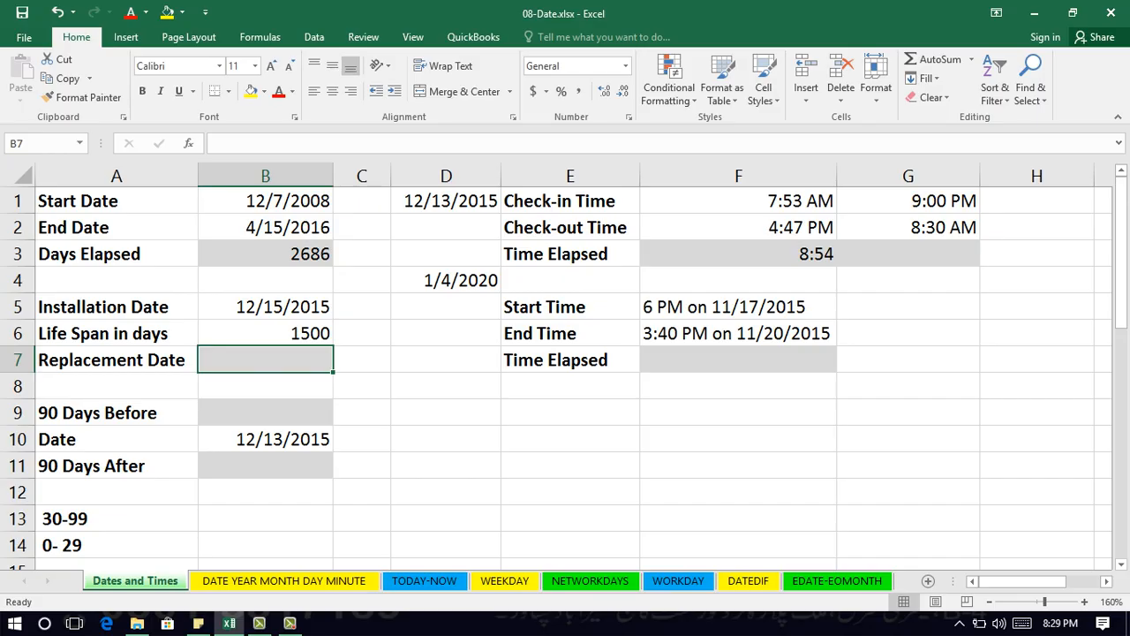
text(=)
click(265, 306)
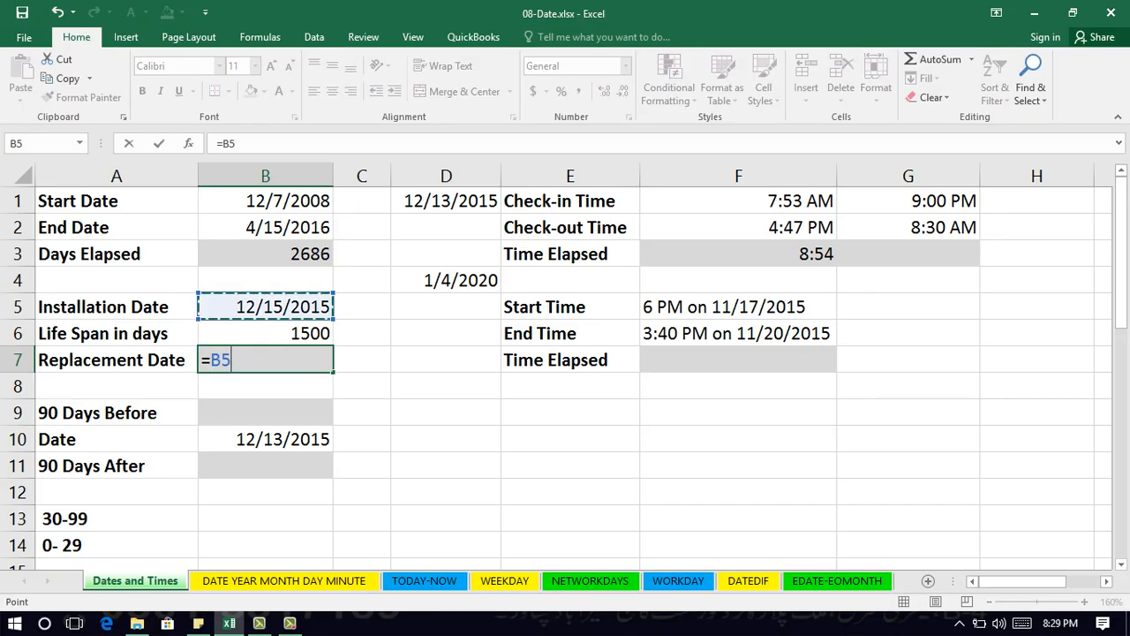
text(+)
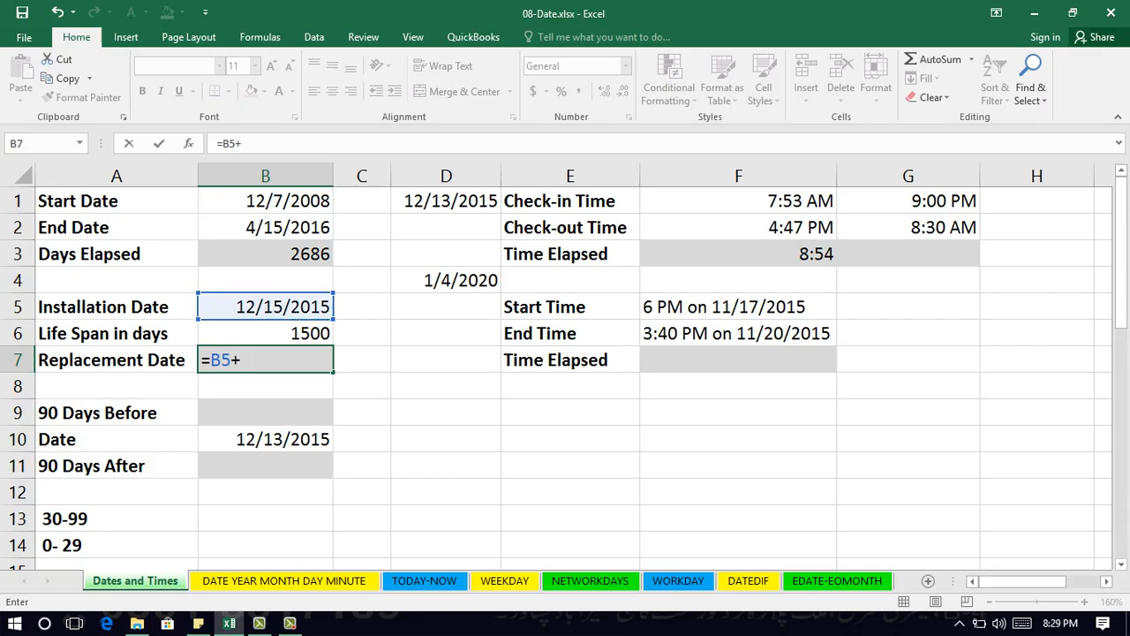
click(265, 333)
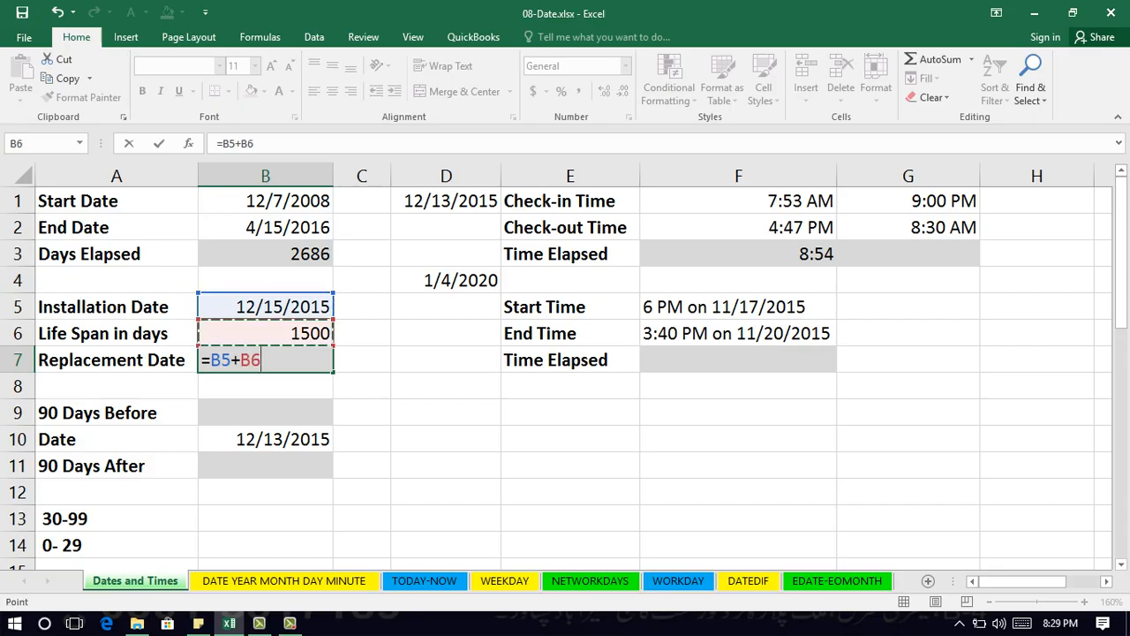
key(Return)
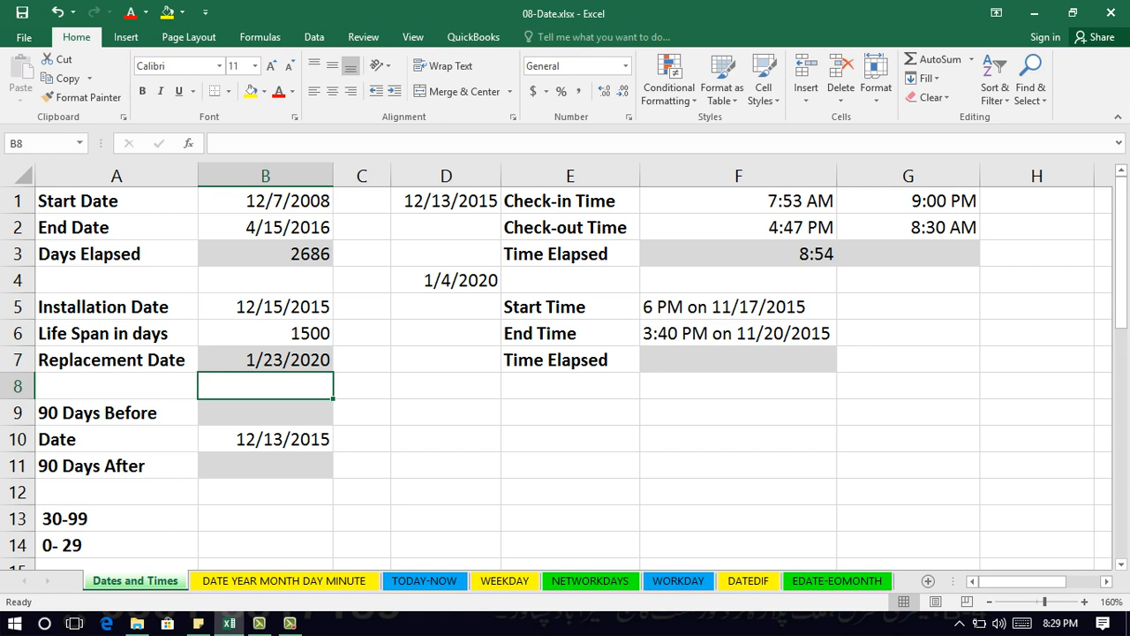
Step: Calculate the 90 Days Before date in B9 by subtracting 90 from the date with the formula =B10-90
click(264, 412)
click(264, 439)
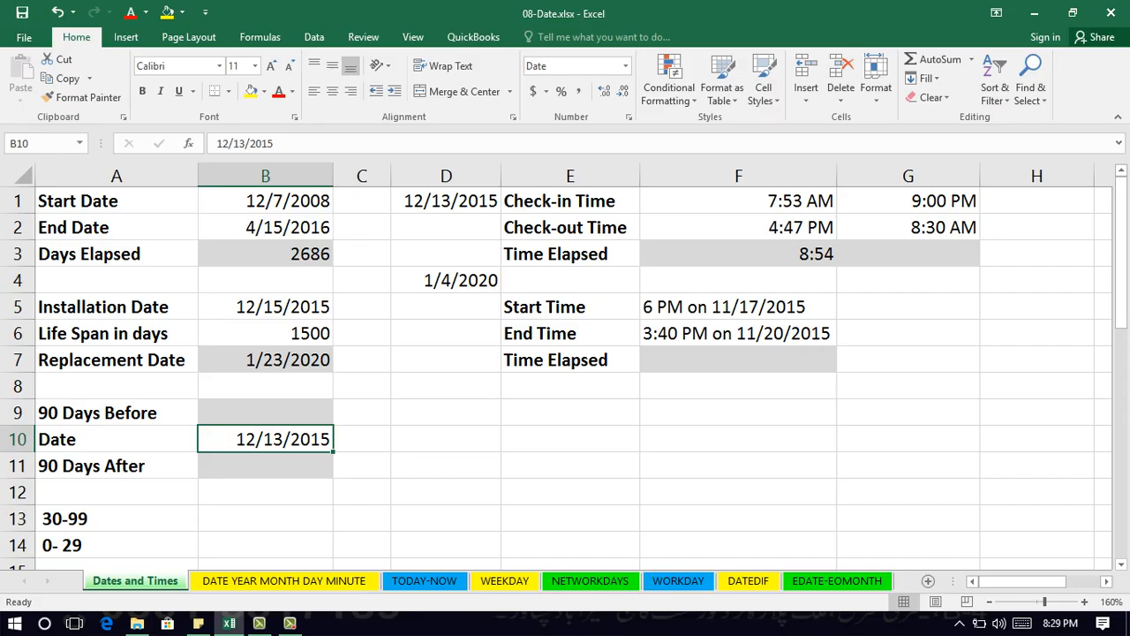
click(264, 413)
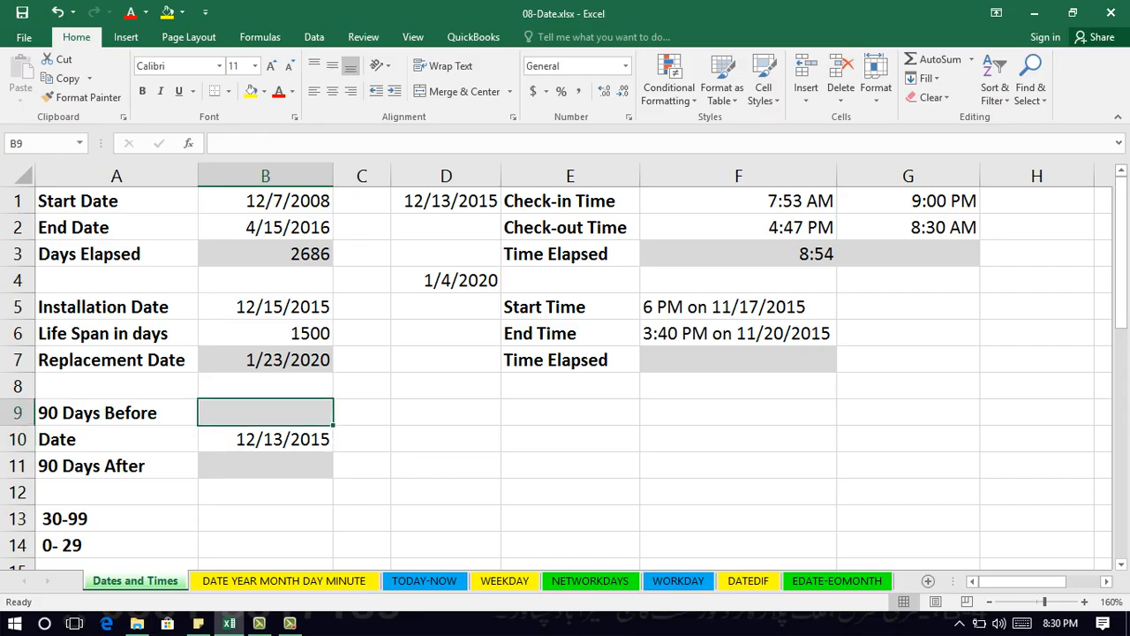
text(=)
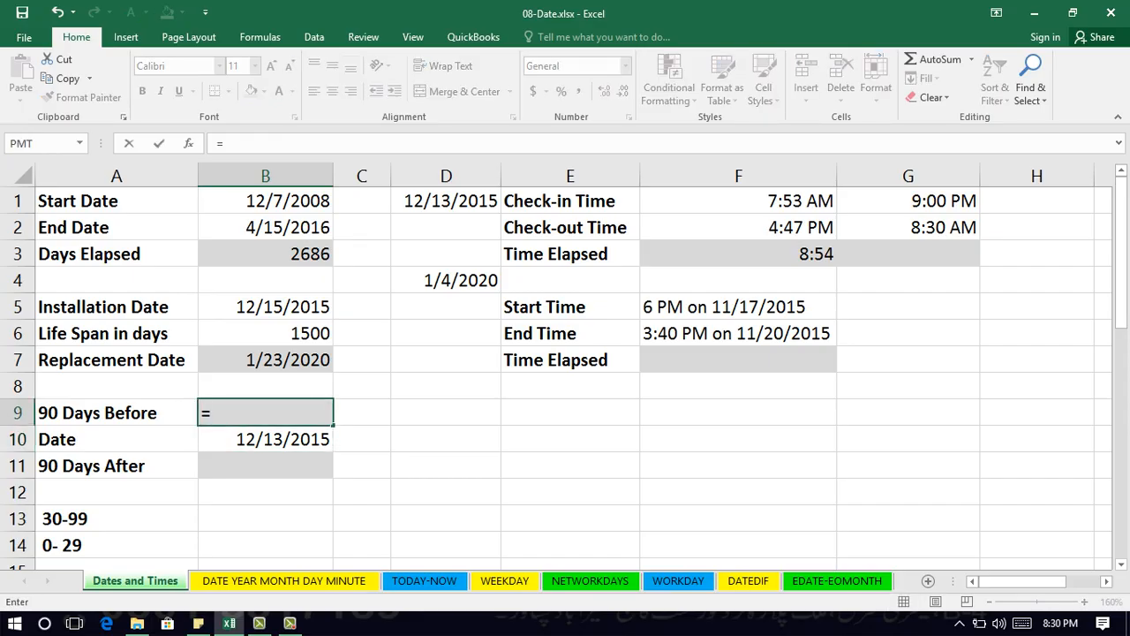
click(265, 439)
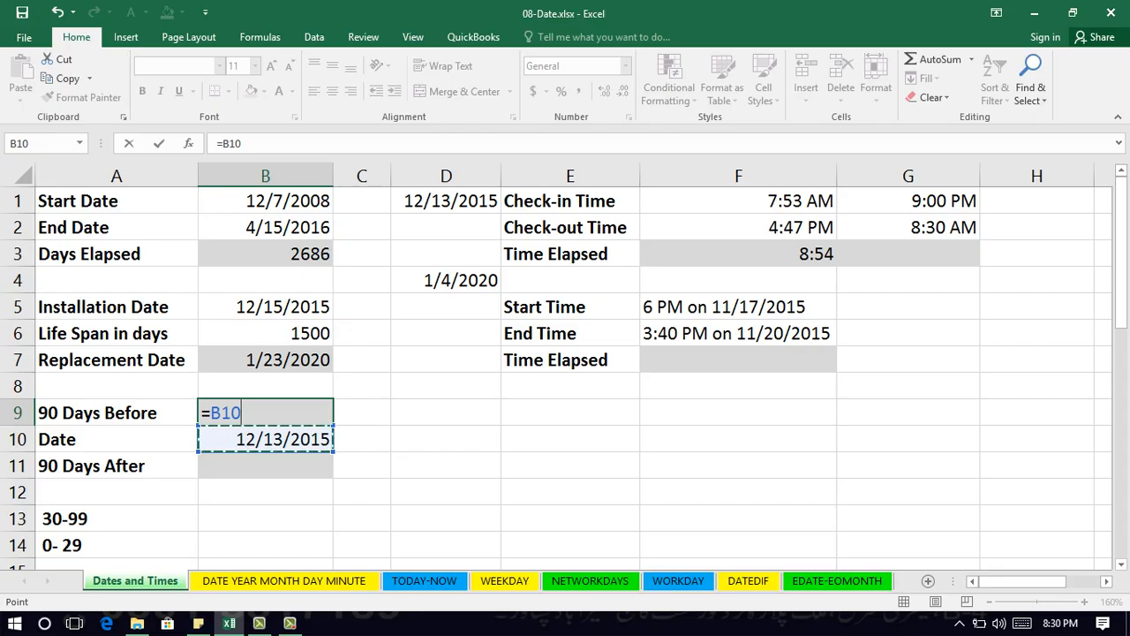
text(-90)
key(Return)
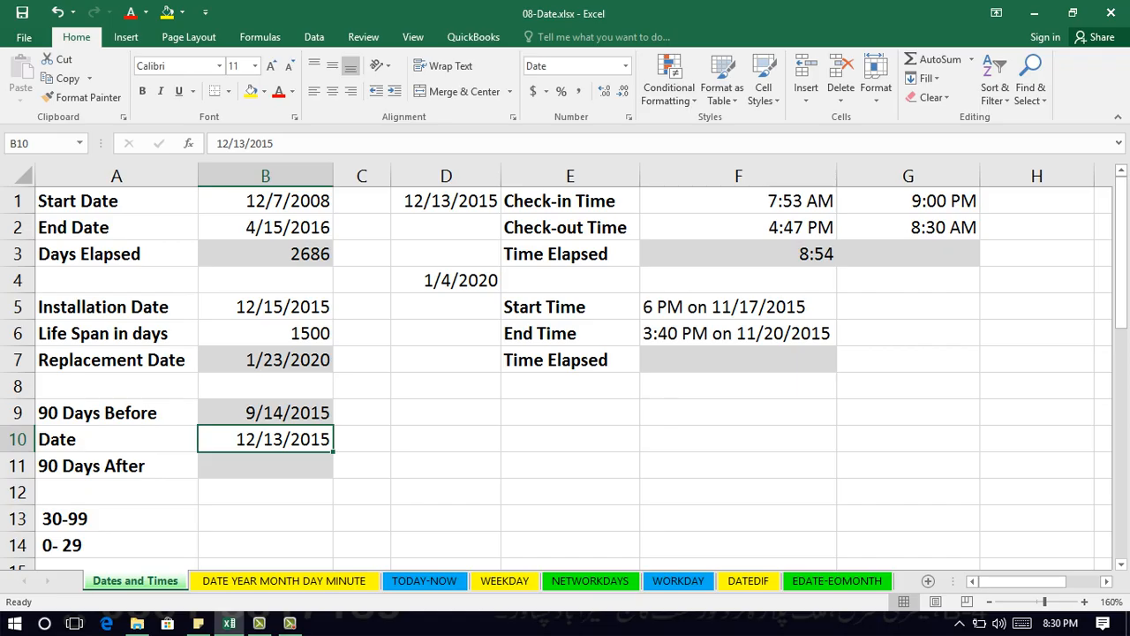
Step: Calculate the 90 Days After date in B11 by adding 90 to the date with the formula =B10+90
key(Down)
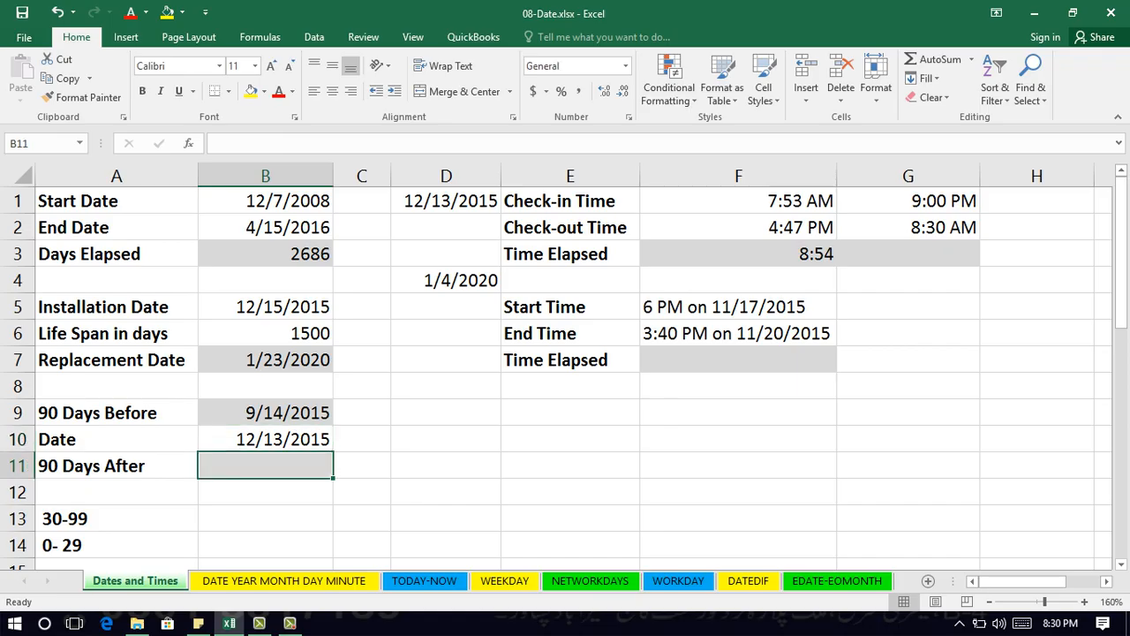
text(=)
key(Up)
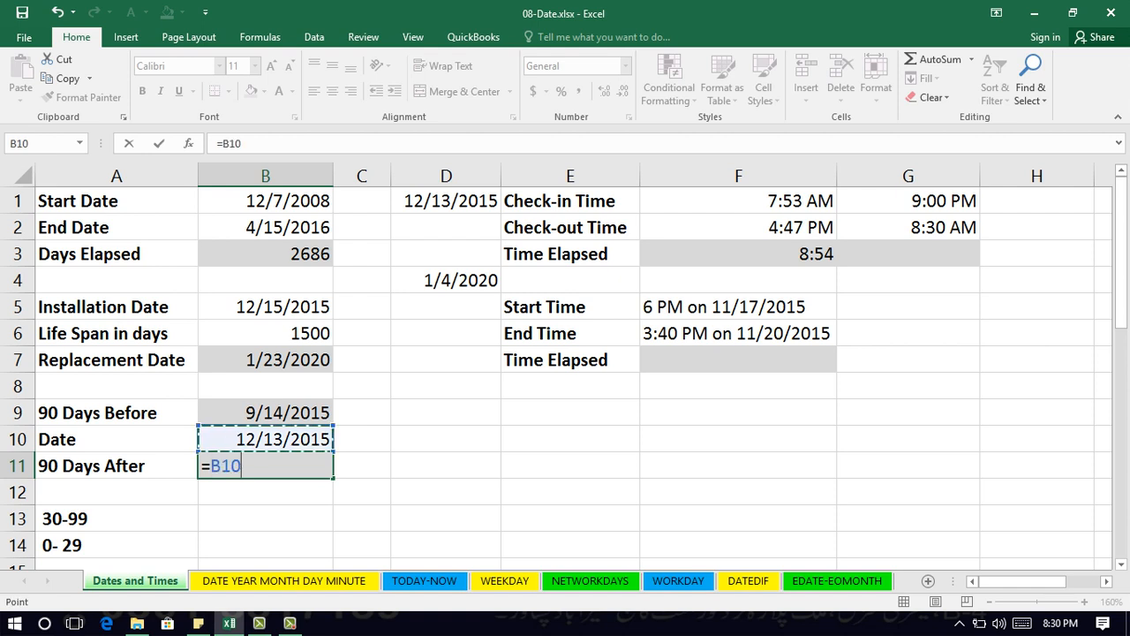
text(+)
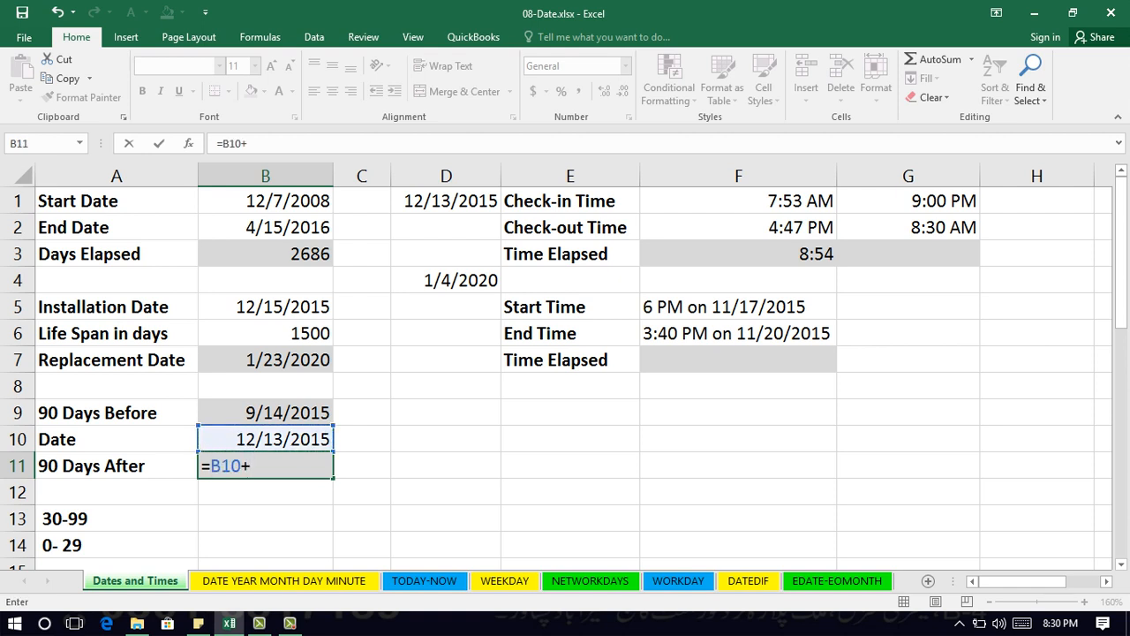
text(90)
key(Return)
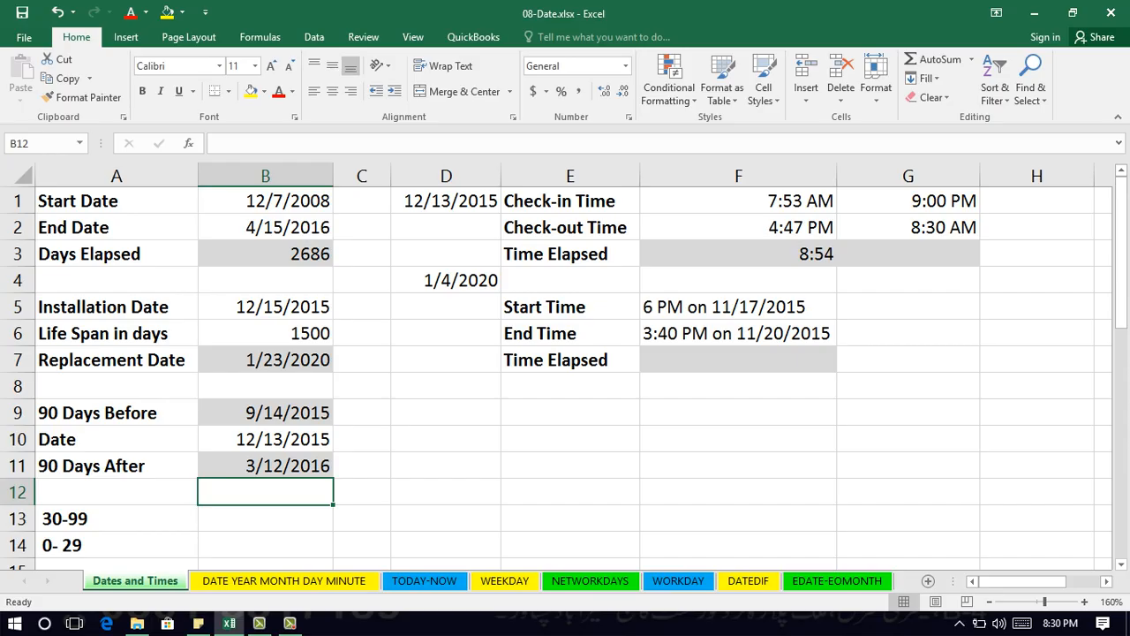
Step: Enter the date 9/3/31 with a two-digit year in B13, beside the 30-99 label
key(Down)
key(Down)
key(Down)
key(Down)
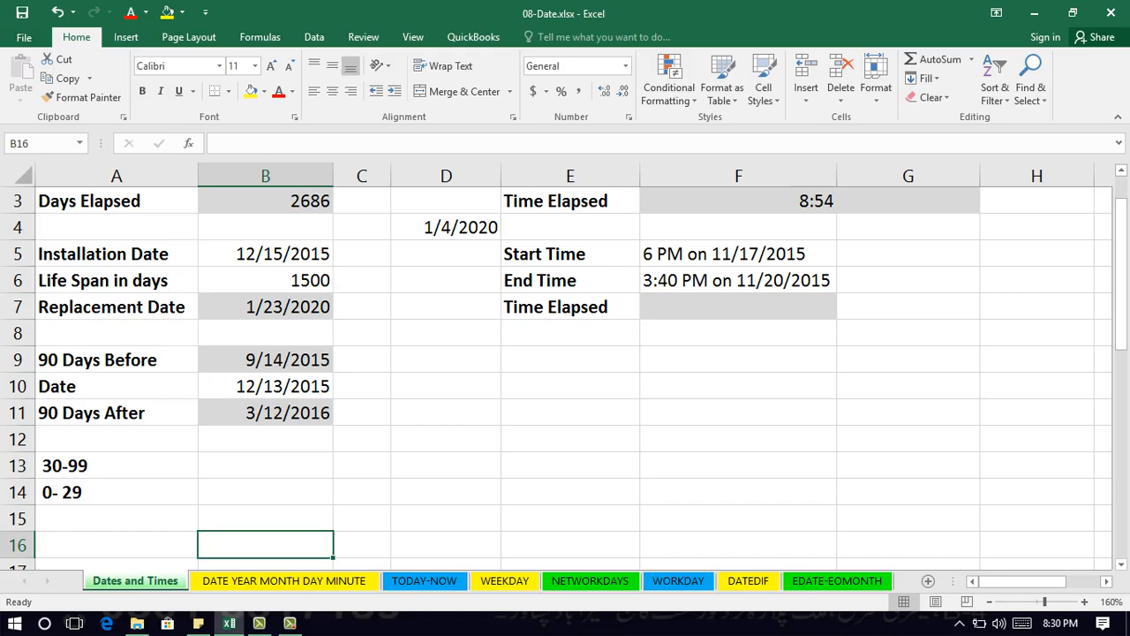
key(Up)
key(Up)
key(Up)
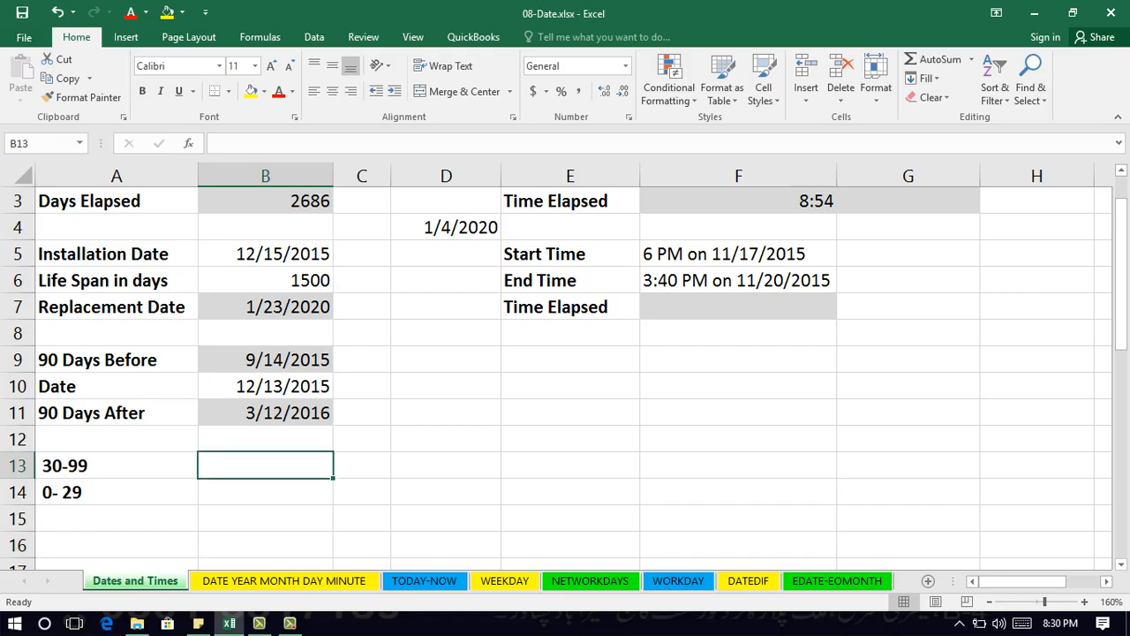
text(9/)
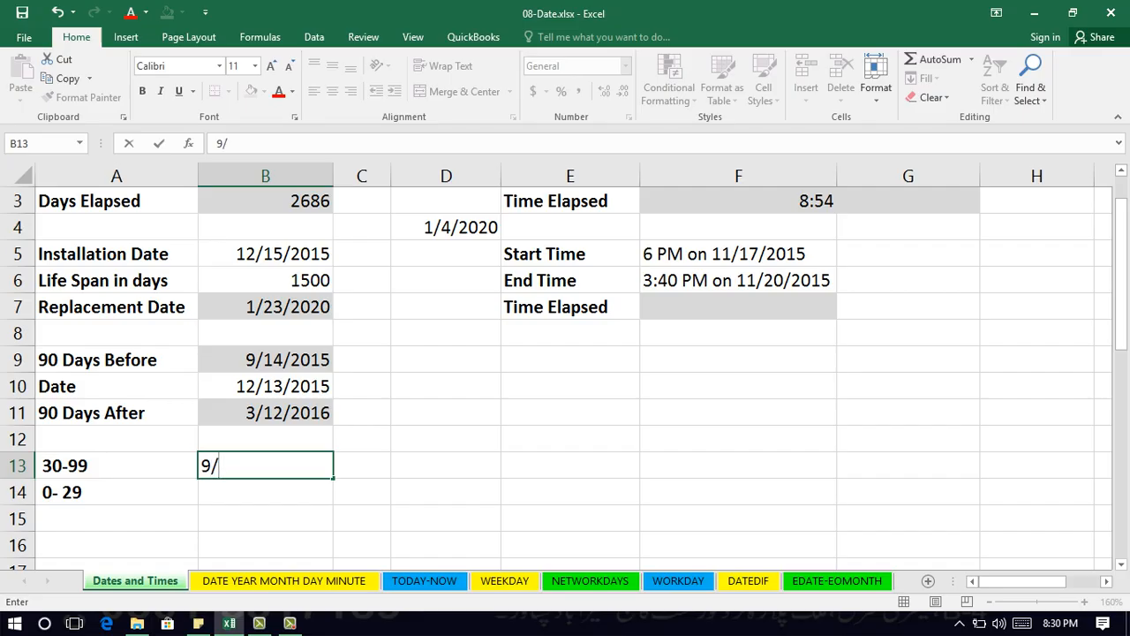
text(3/)
text(31)
key(Return)
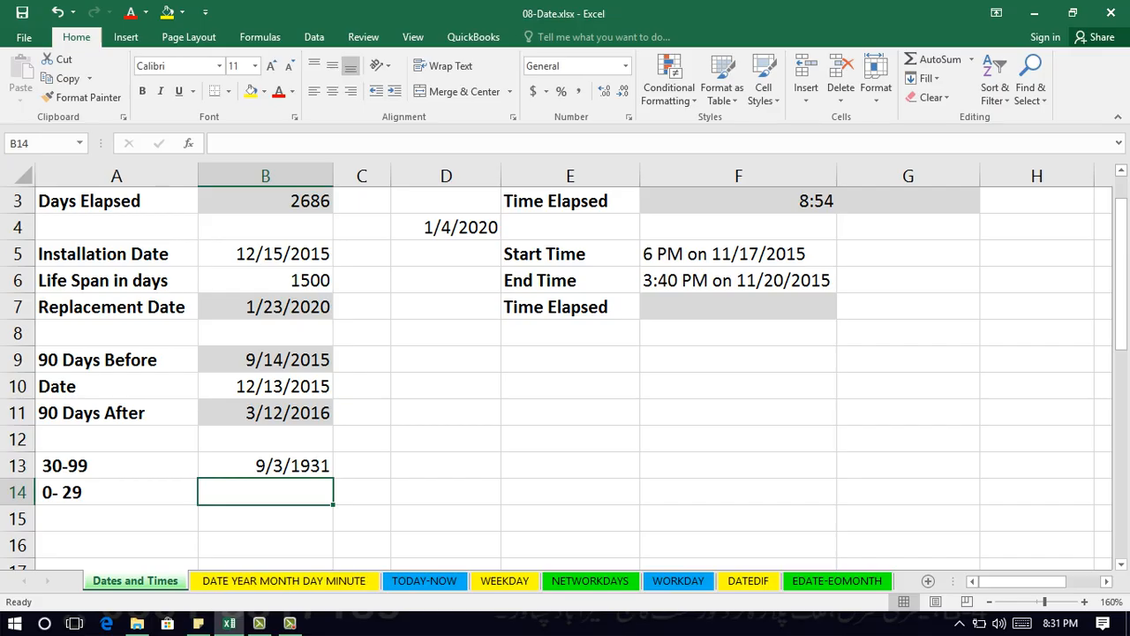
Step: Enter the date 9/3/2029 in B14, beside the 0-29 label
text(9/)
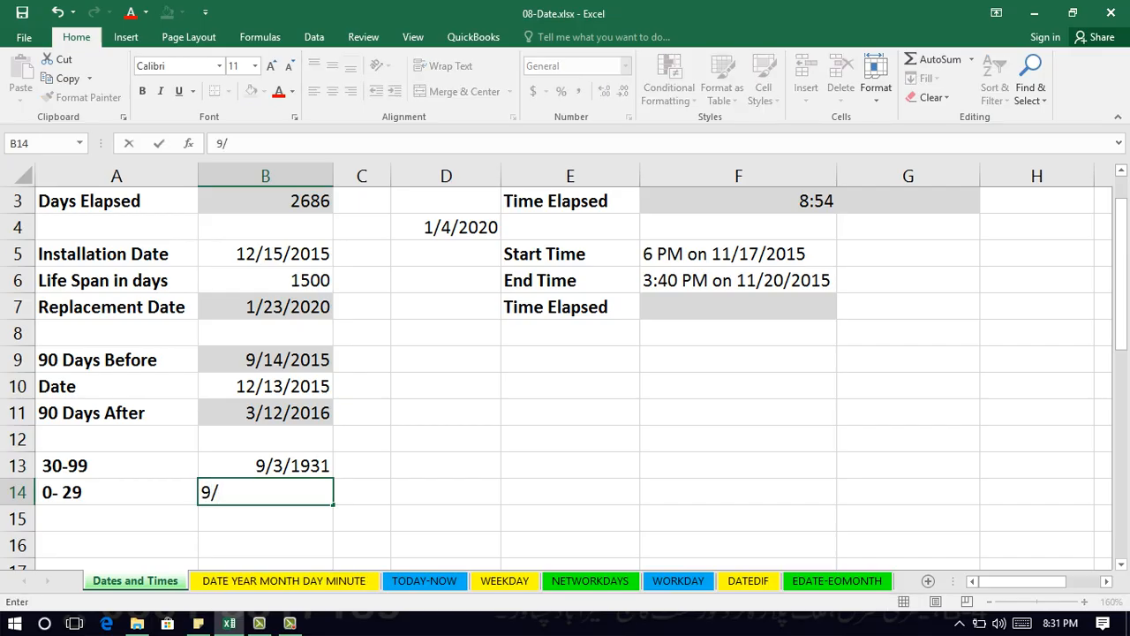
text(3/)
text(202)
text(9)
key(Return)
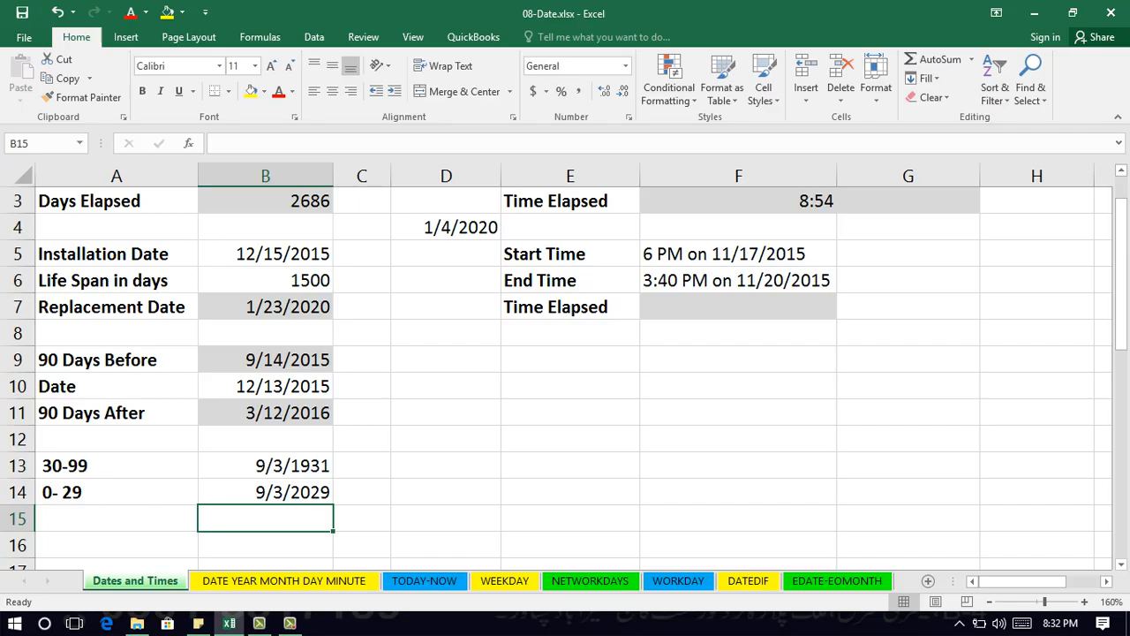
Step: Format the dates in B13:B14 with the two-digit-year date type 3/14/12
drag(264, 465, 265, 493)
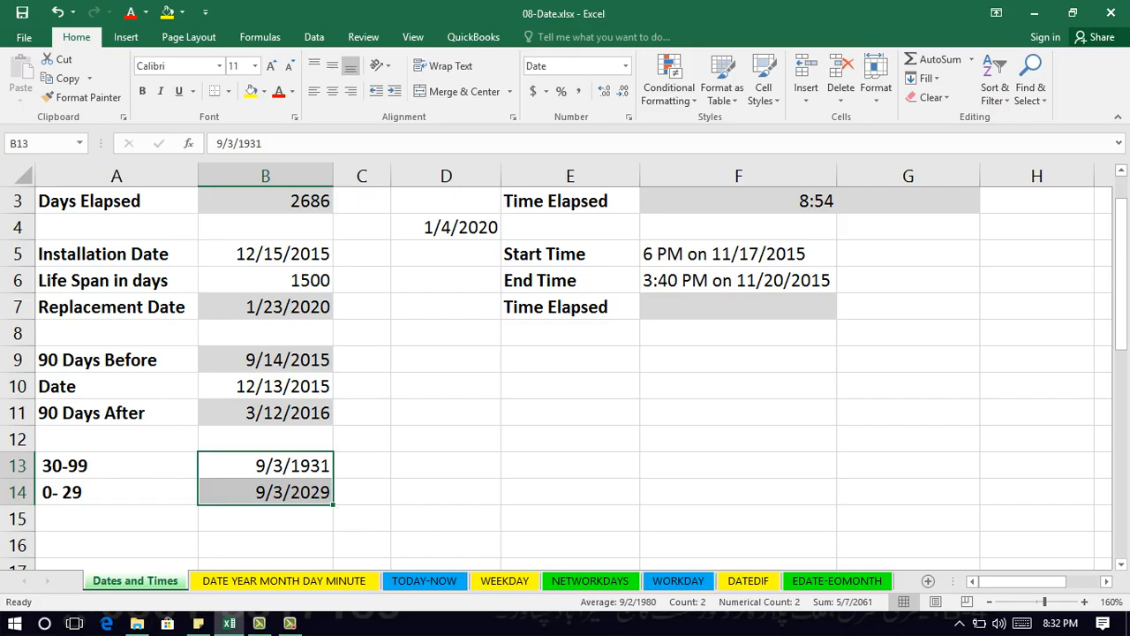
click(628, 117)
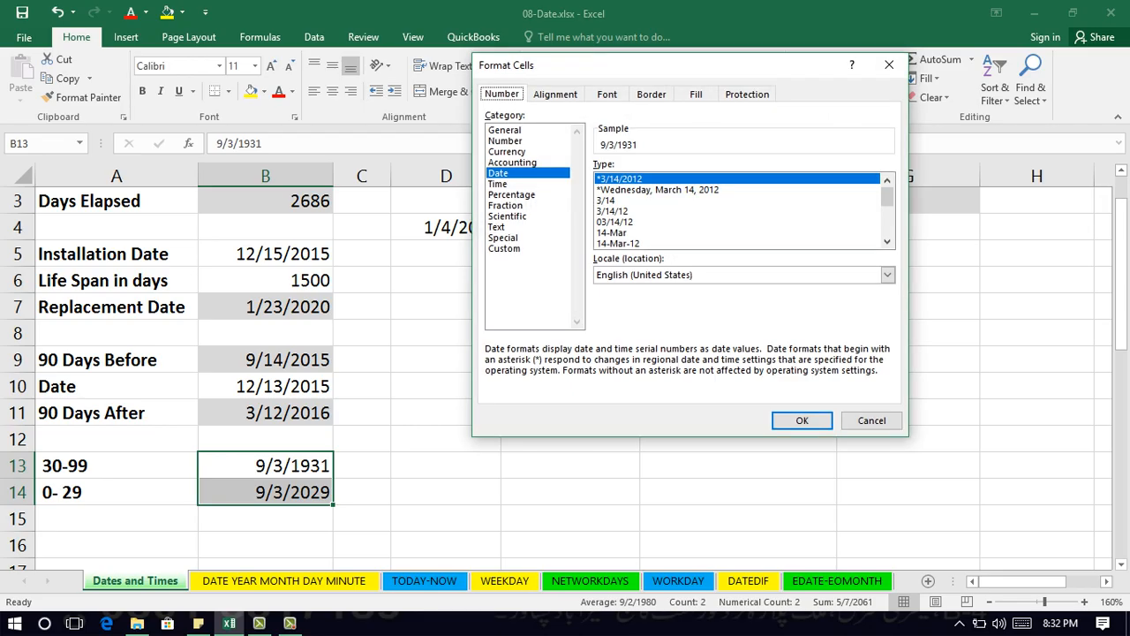
click(871, 420)
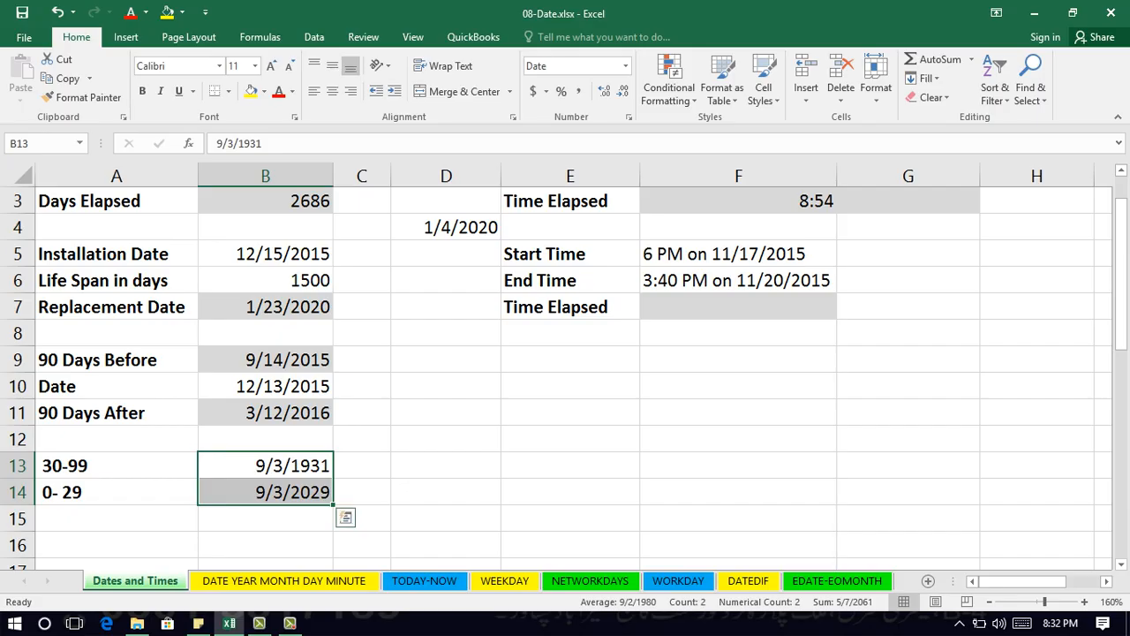
key(ctrl+1)
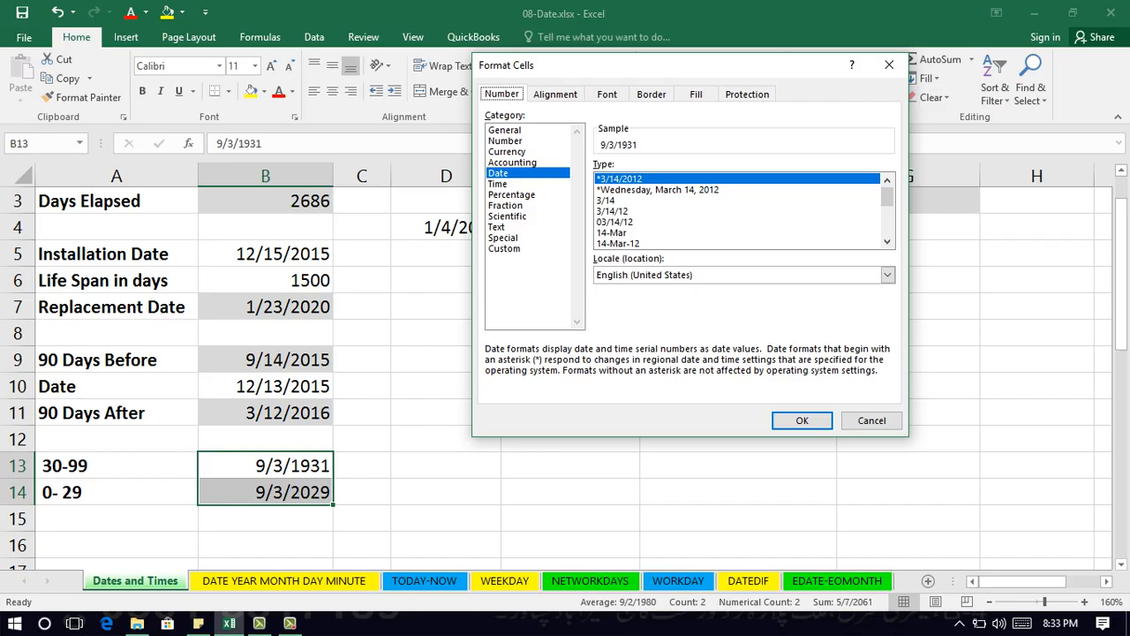
click(612, 211)
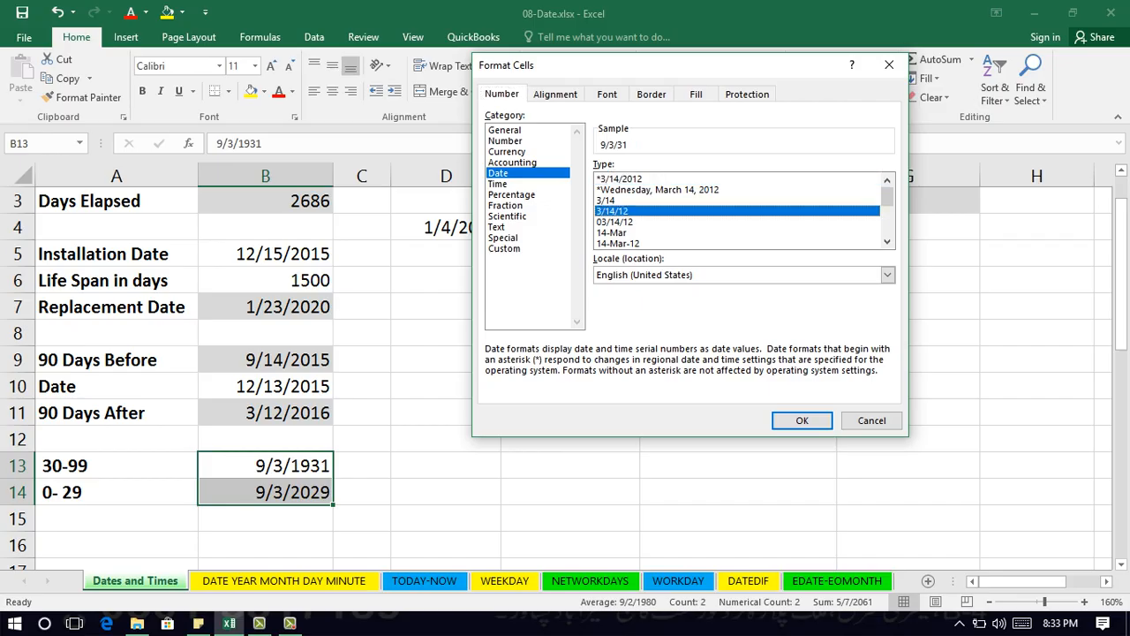
click(801, 420)
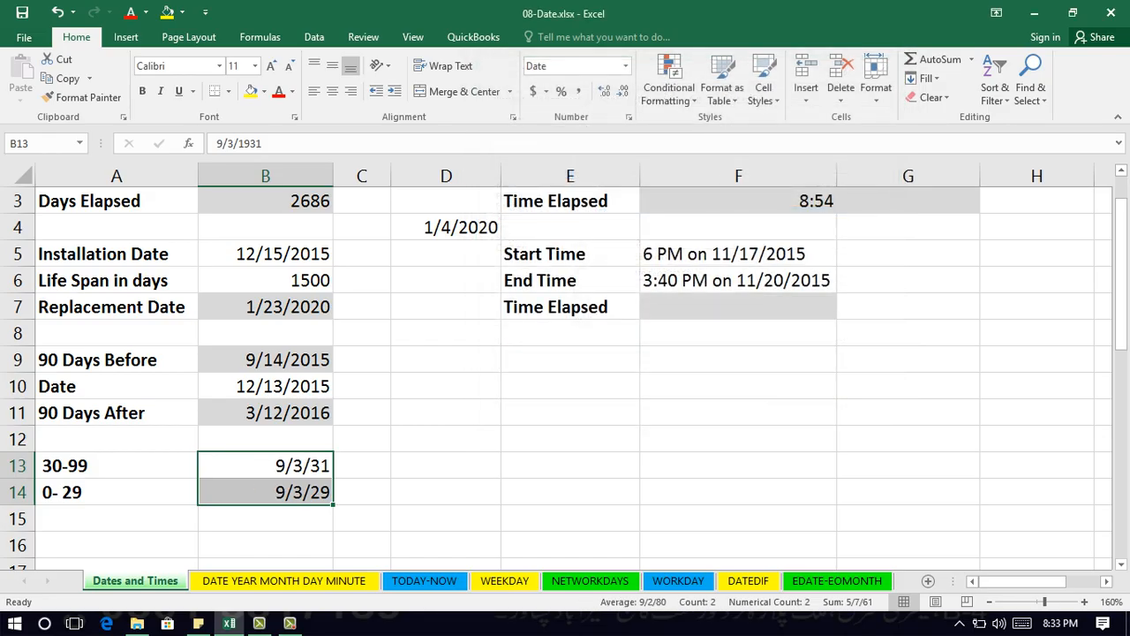
click(446, 492)
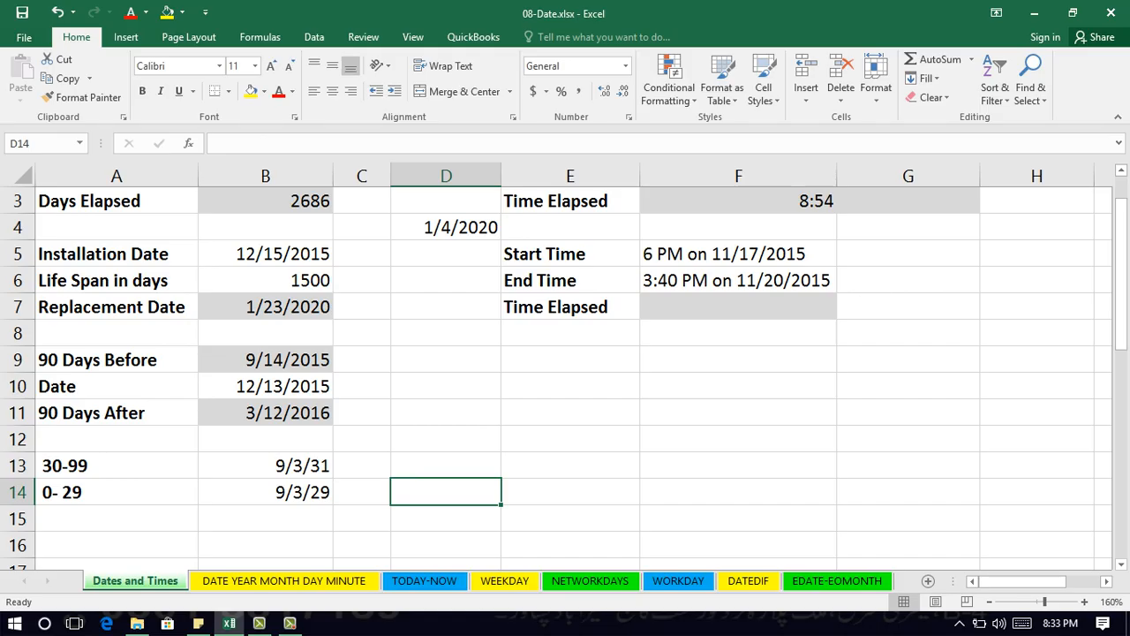
key(Right)
key(Up)
key(Up)
key(Up)
key(Up)
key(Up)
key(Up)
key(Up)
key(Up)
key(Up)
key(Up)
key(Up)
key(Up)
key(Up)
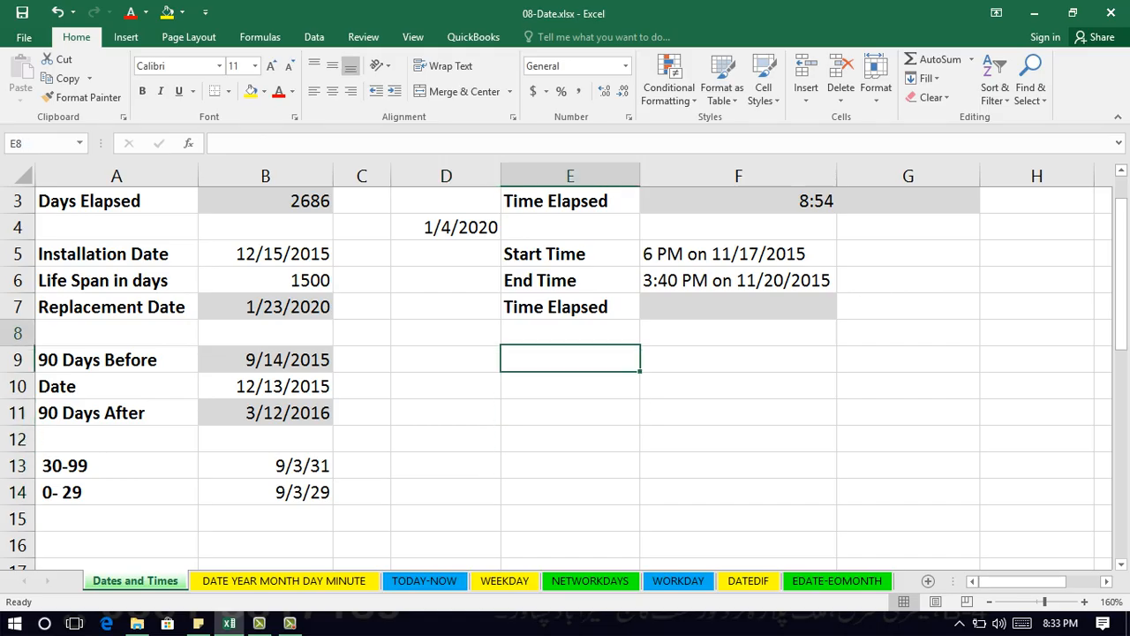